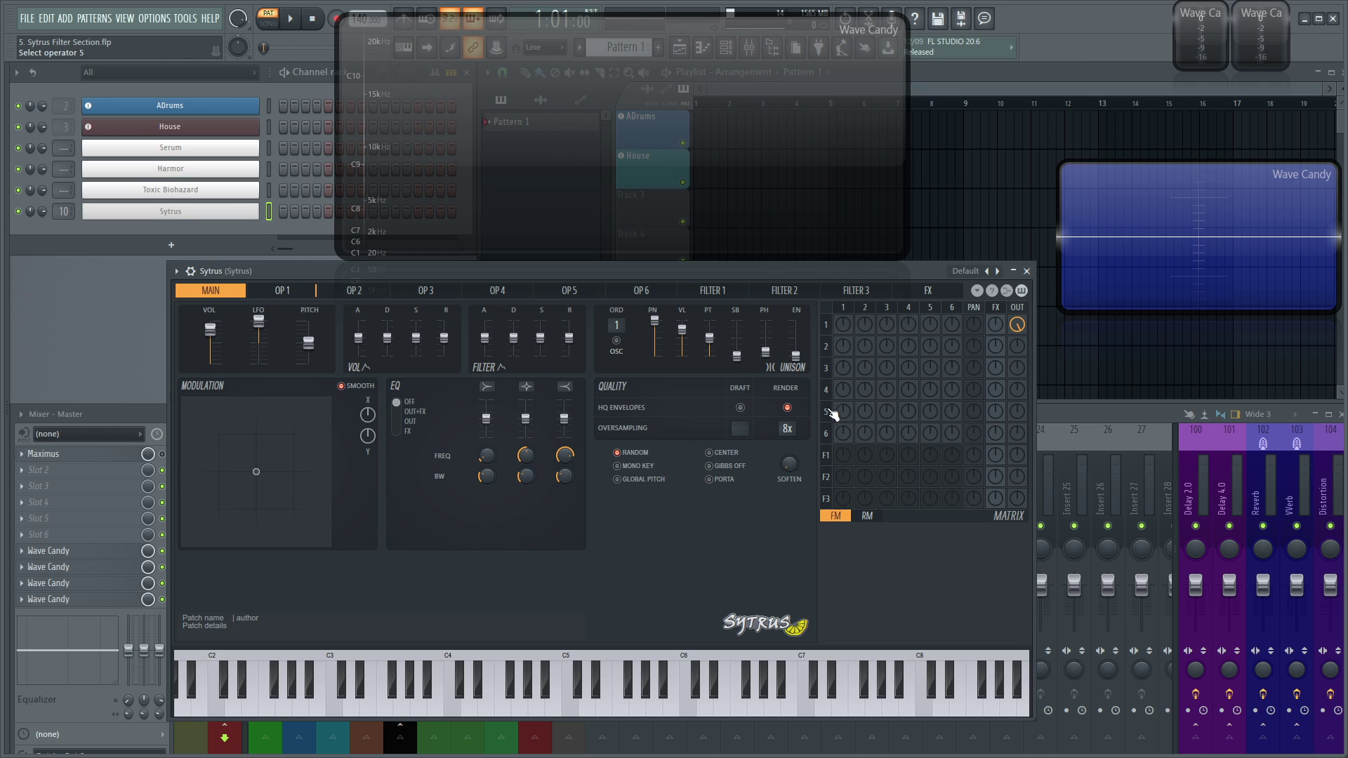
Load Sytrus's Default subtractive preset, view operator 1's settings and open the Filter 1 settings
left_click(964, 271)
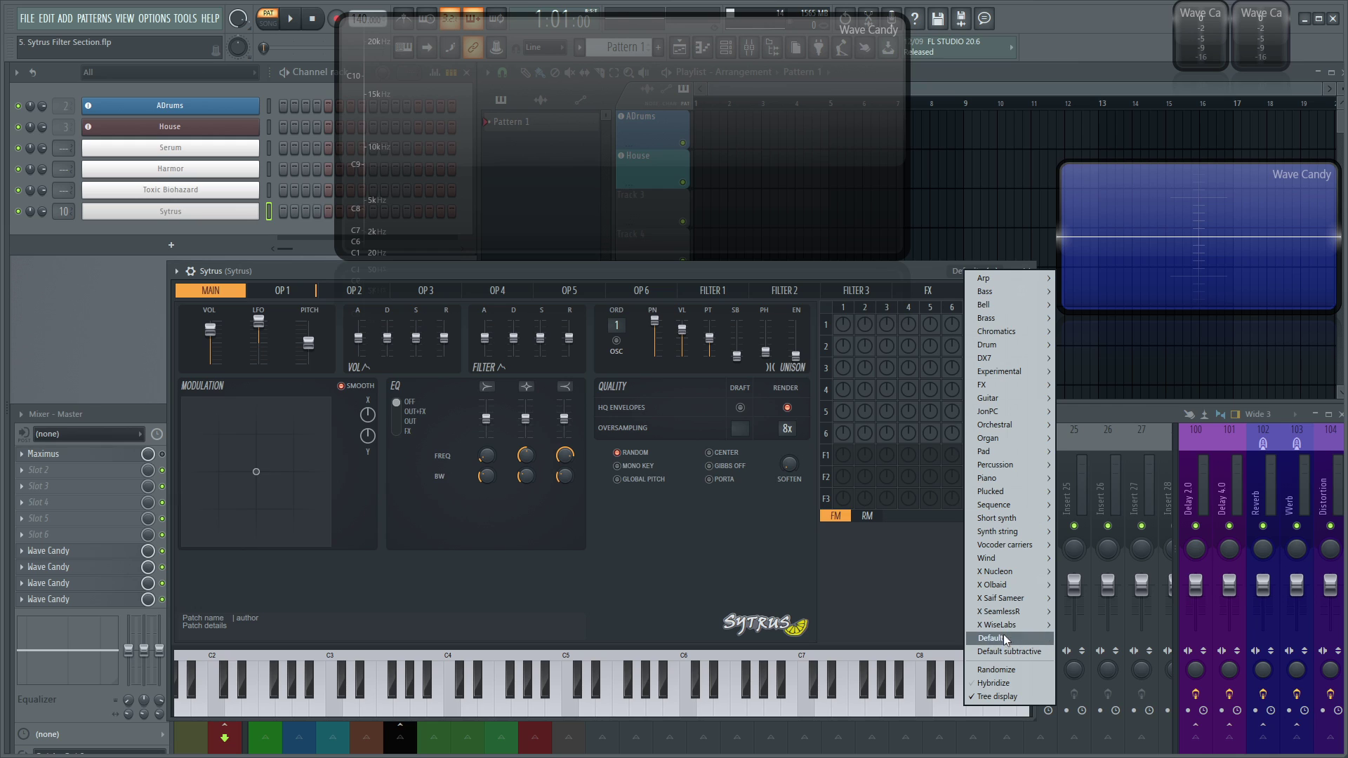
left_click(1032, 651)
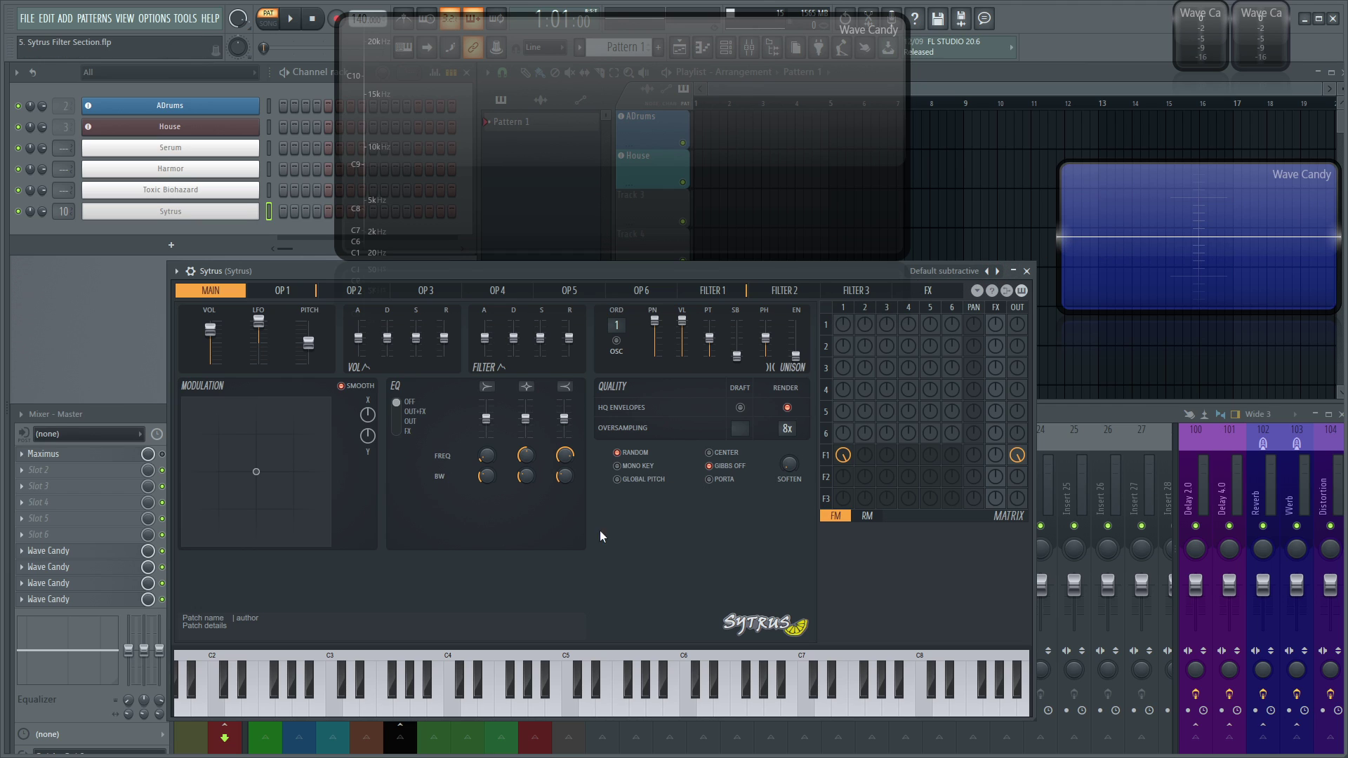
left_click(293, 291)
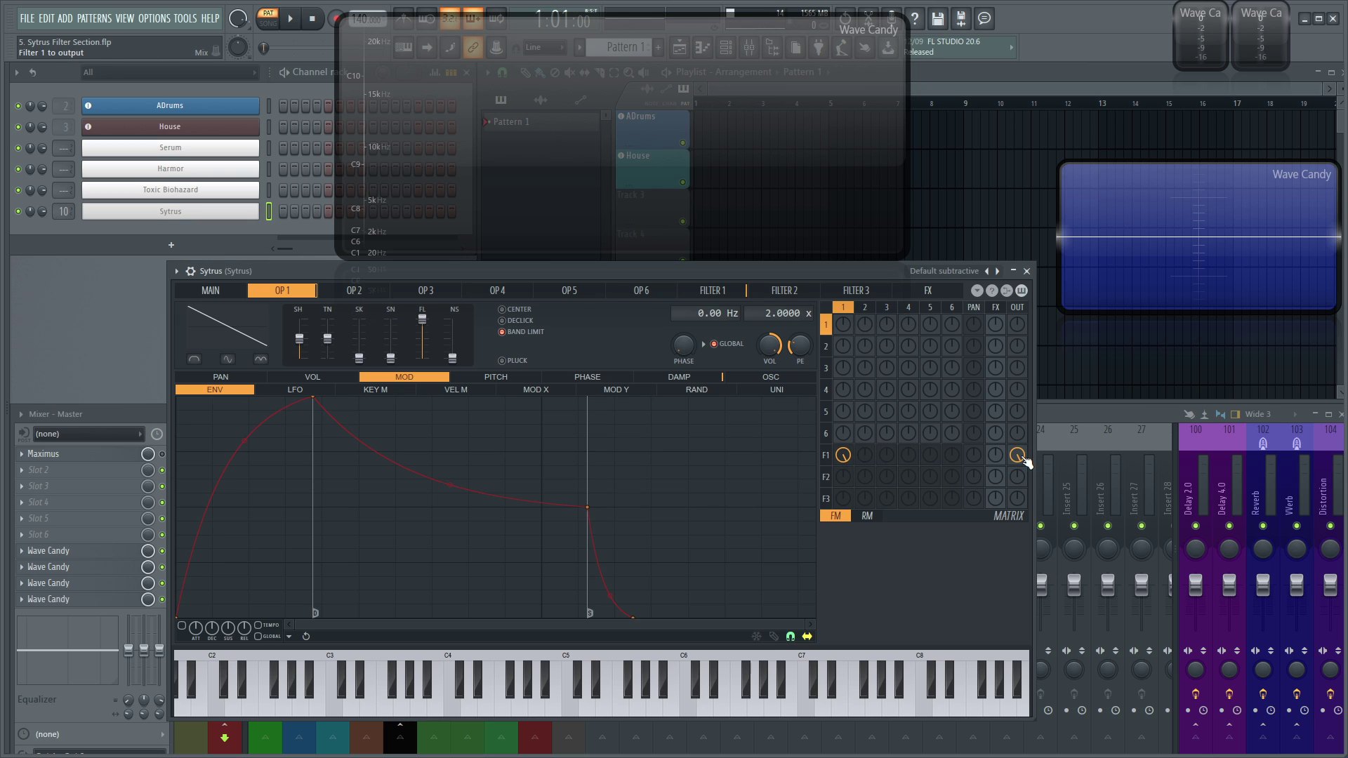
left_click(733, 300)
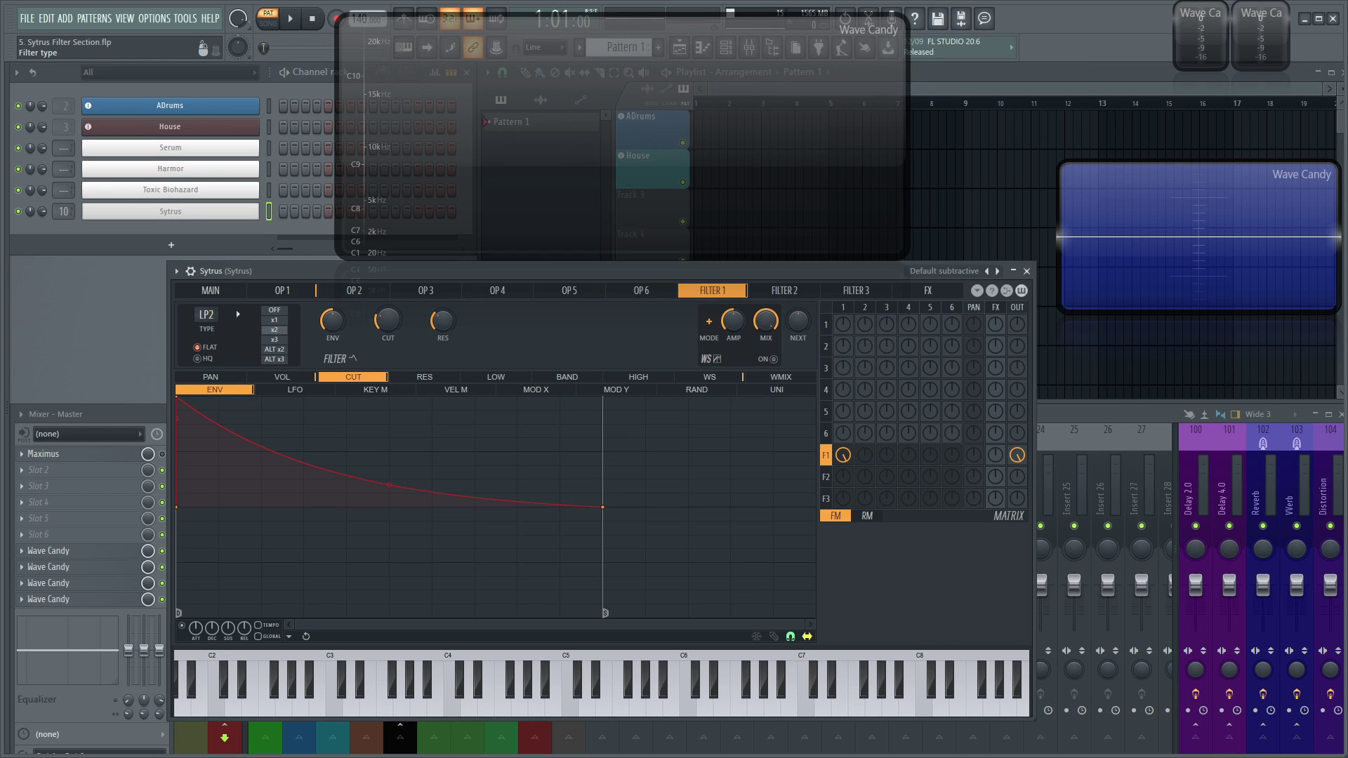
Set Filter 1's type to Chocolate state variable
left_click(206, 315)
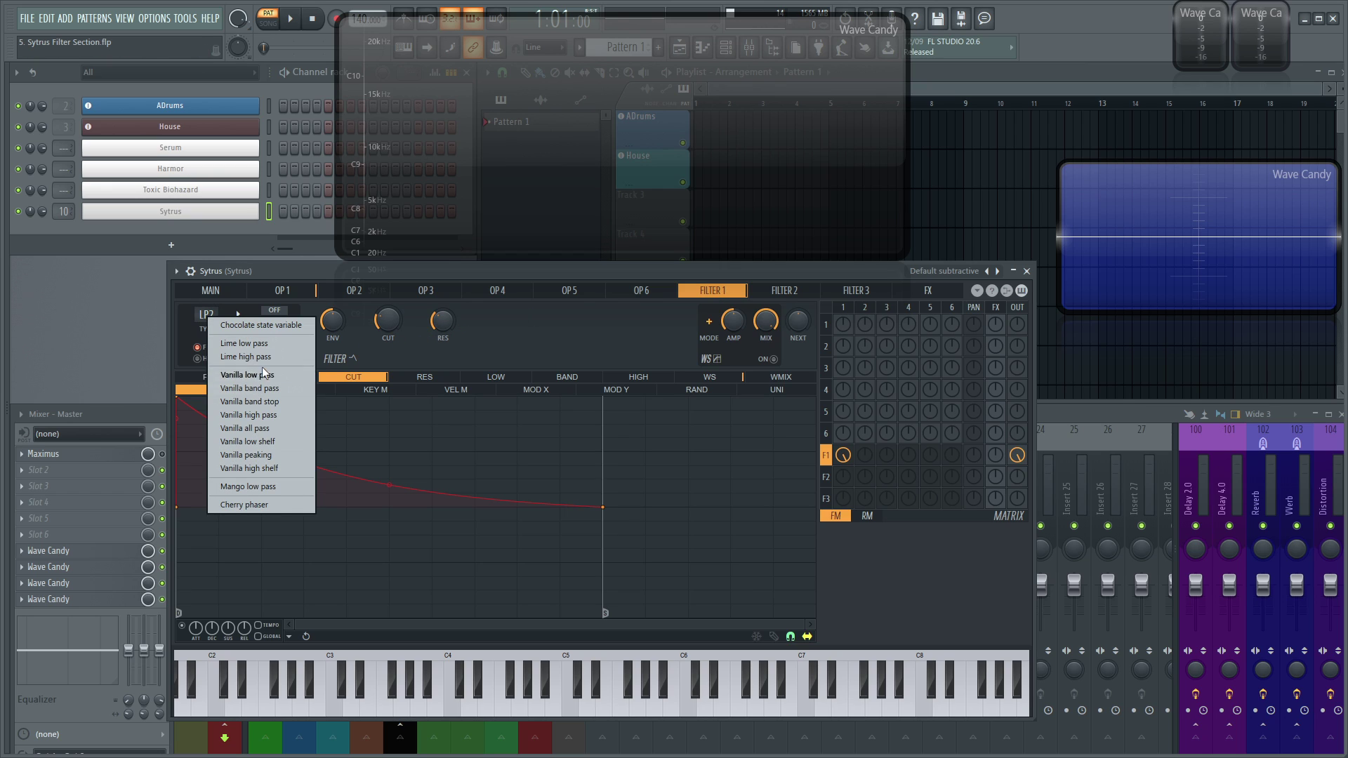
left_click(264, 328)
left_click(210, 315)
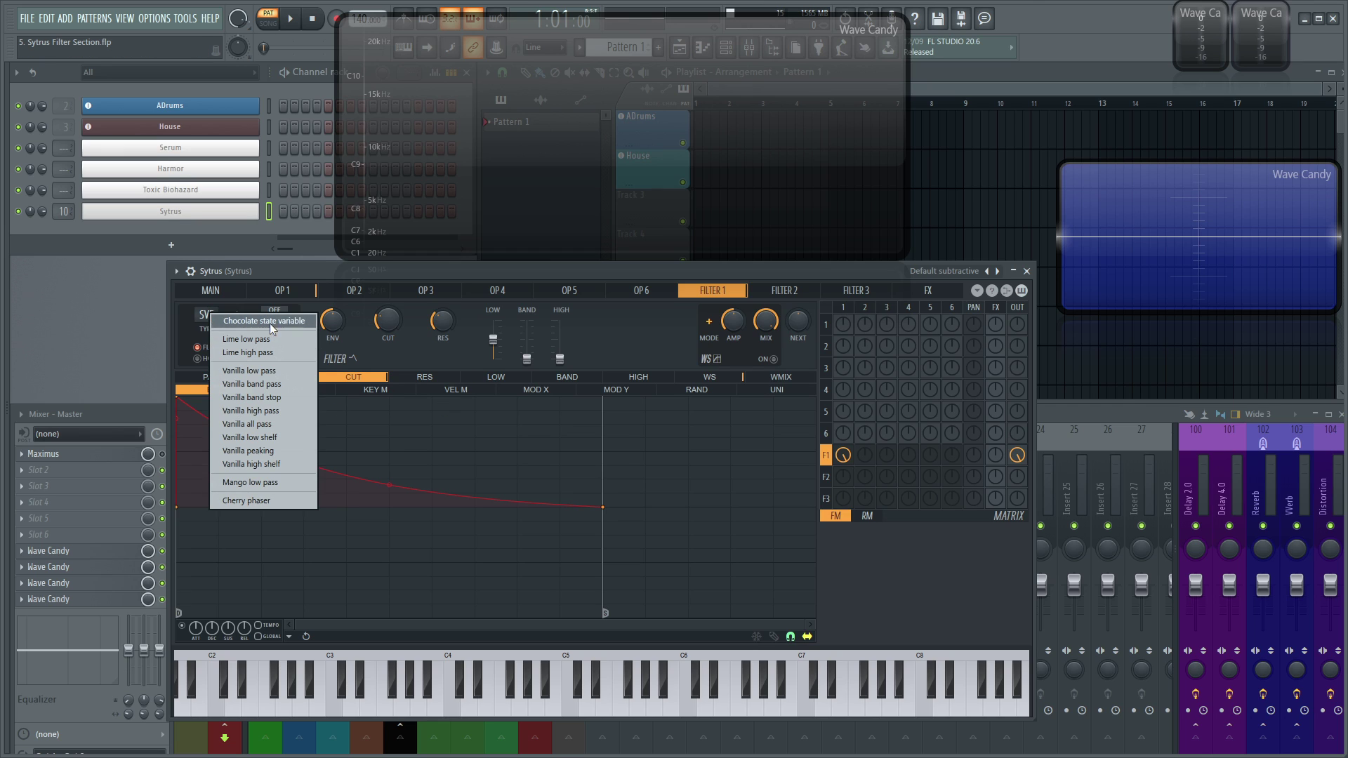
left_click(270, 323)
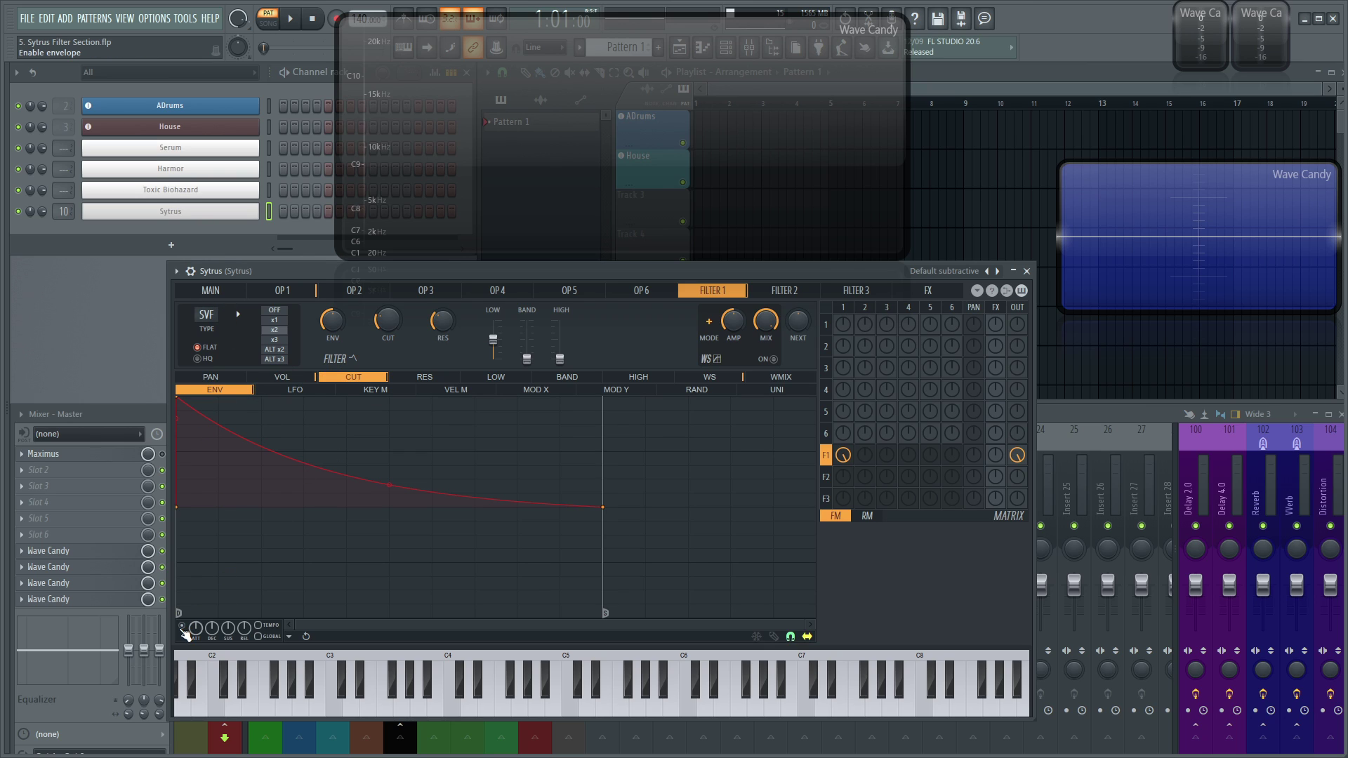
Display Filter 1's volume envelope and set the resonance to 0%, reselecting the Chocolate state variable type
left_click(282, 377)
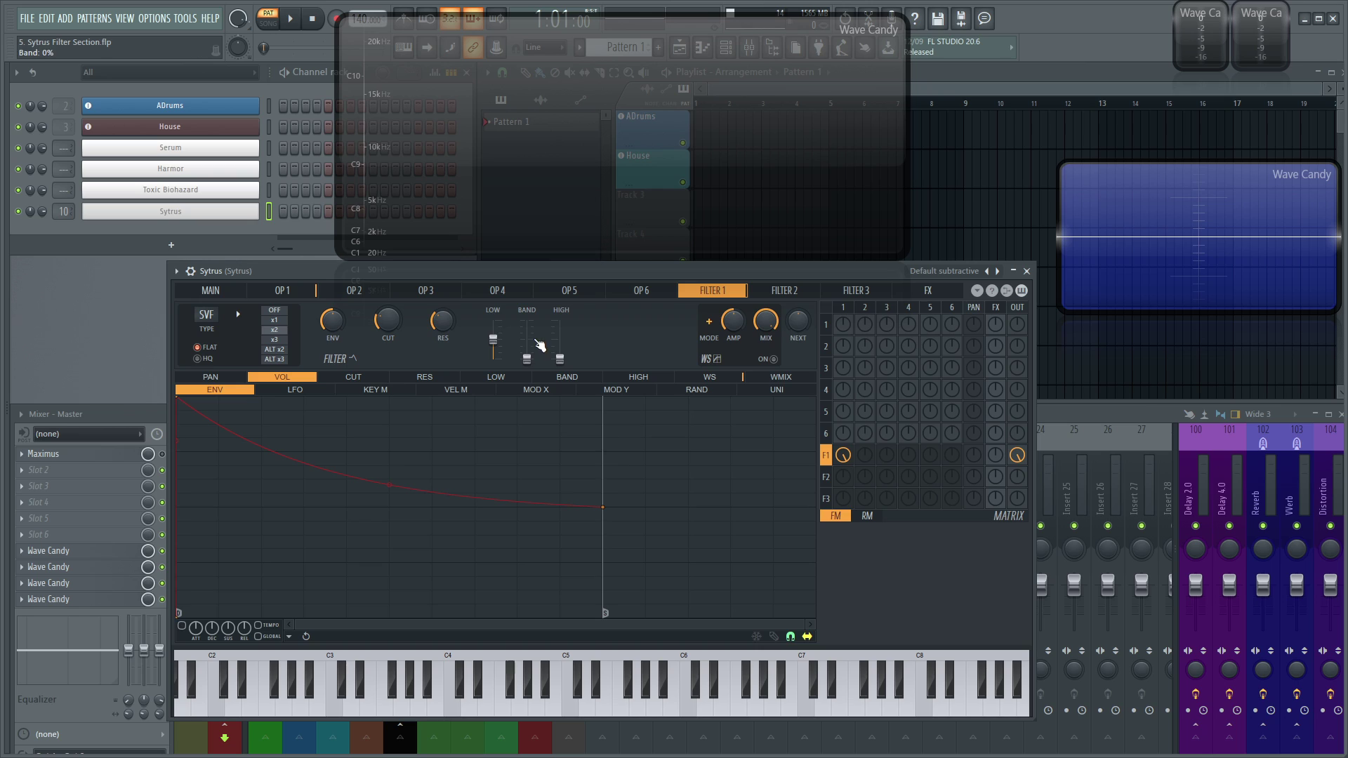
left_click_drag(440, 323, 441, 365)
left_click(212, 317)
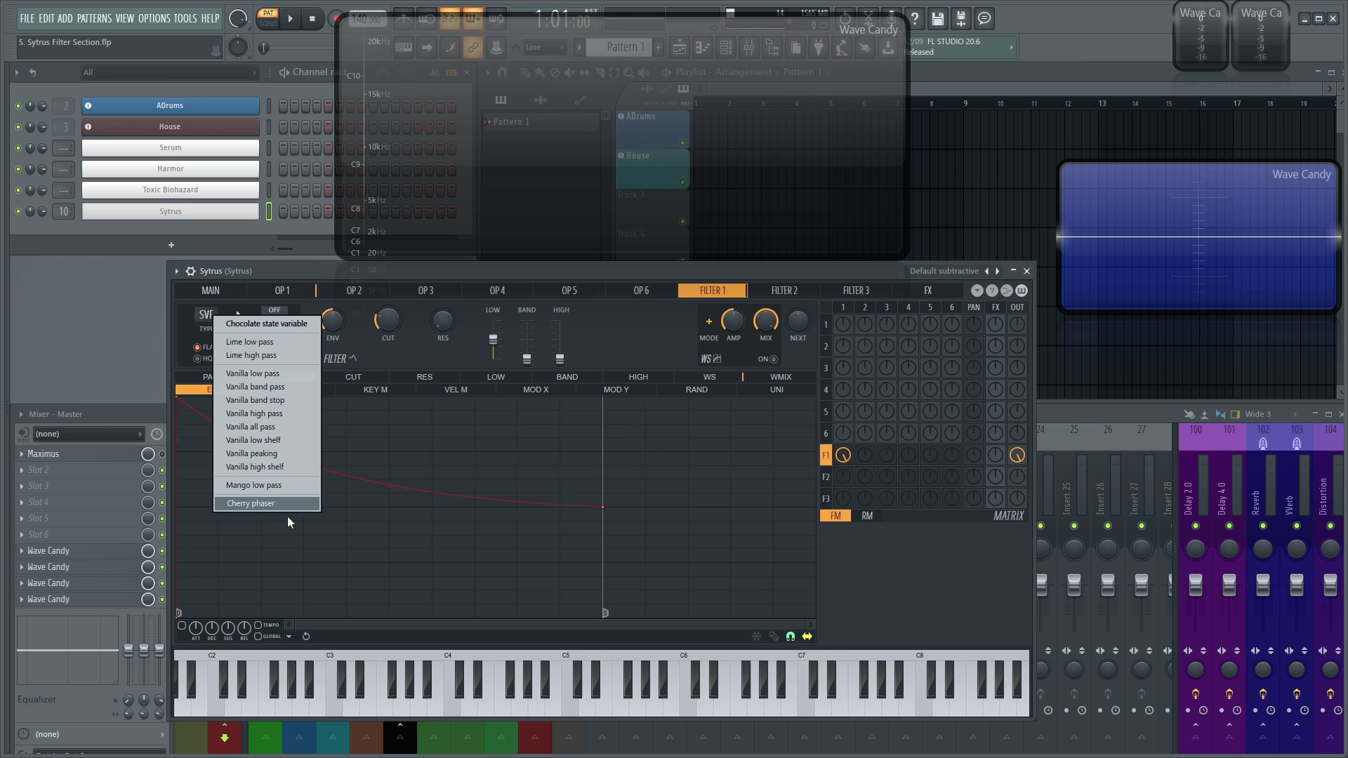
left_click(273, 323)
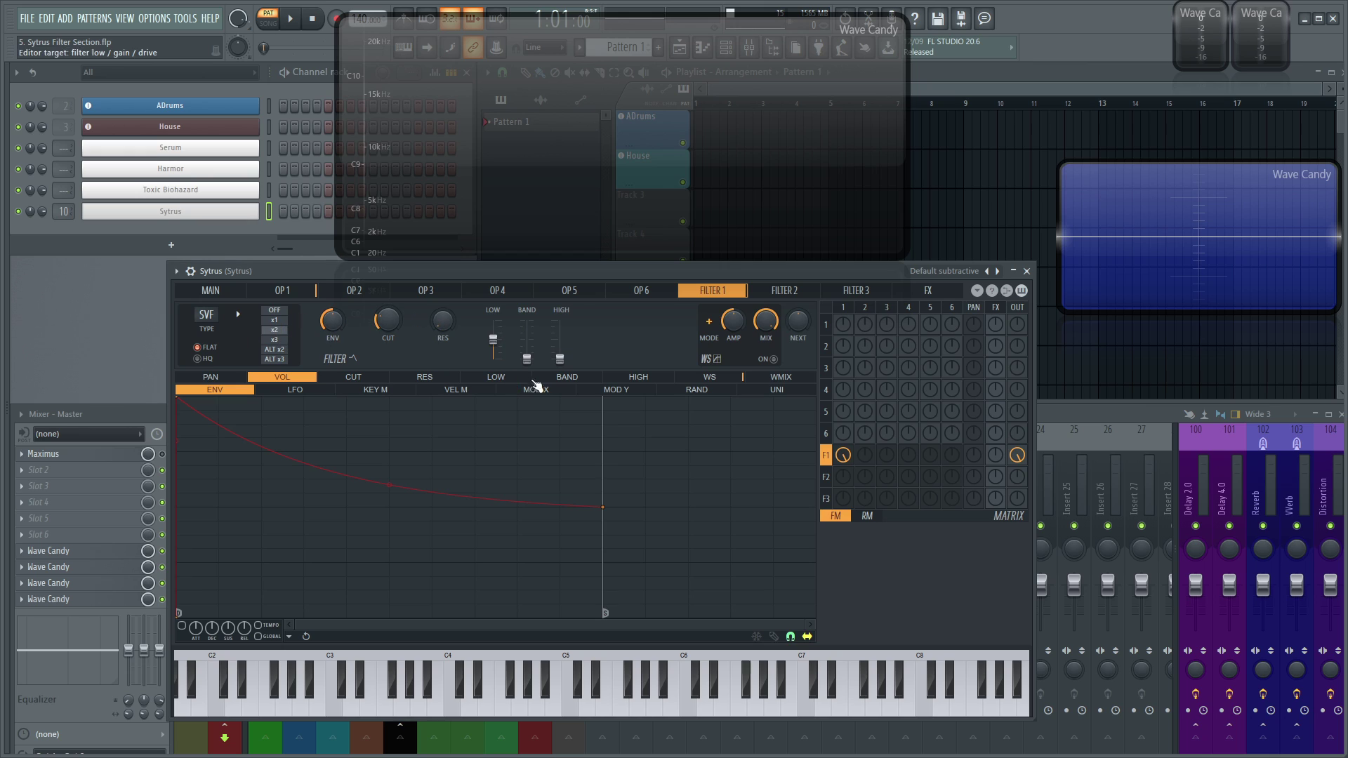
Raise Filter 1's Low level to maximum and its cutoff frequency to about 84%
left_click_drag(492, 339, 493, 320)
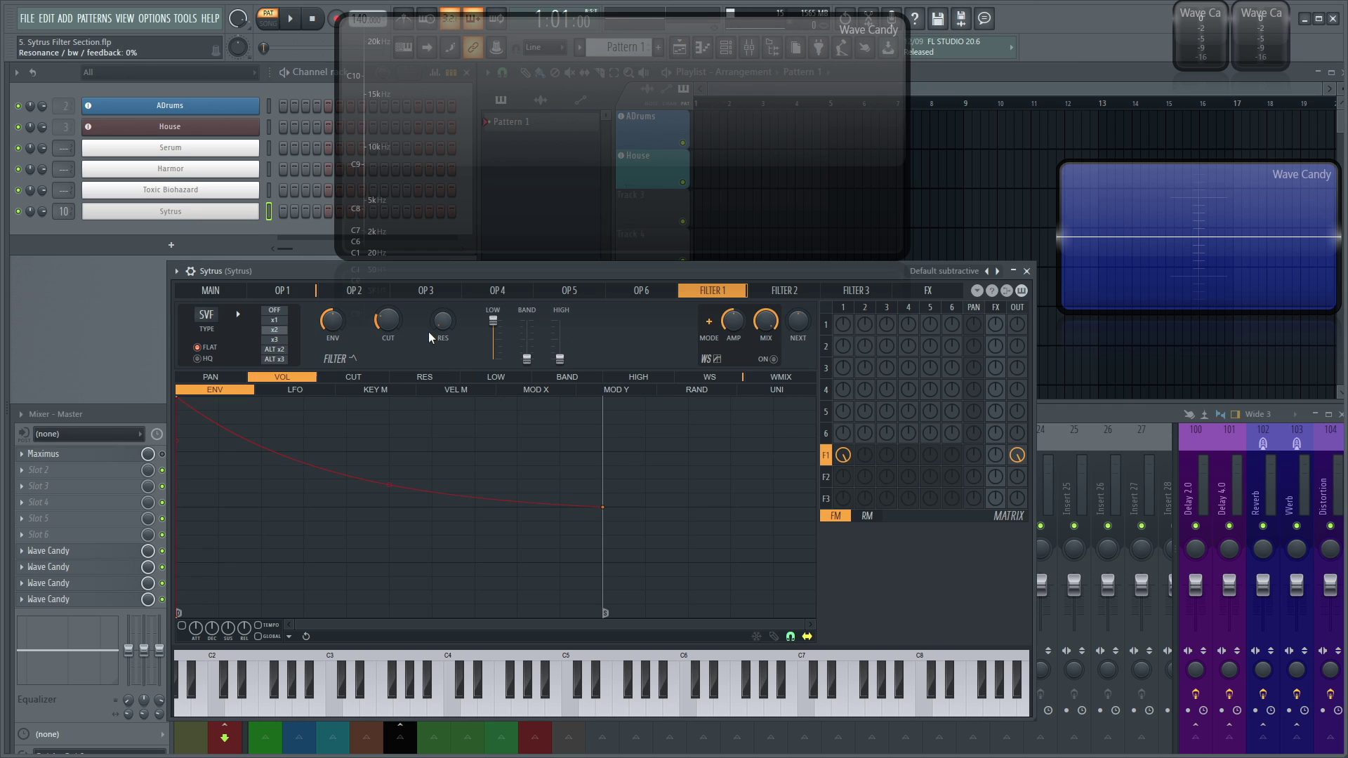
mouse_move(387, 320)
left_mouse_down()
mouse_move(387, 275)
mouse_move(387, 337)
mouse_move(393, 306)
left_mouse_up()
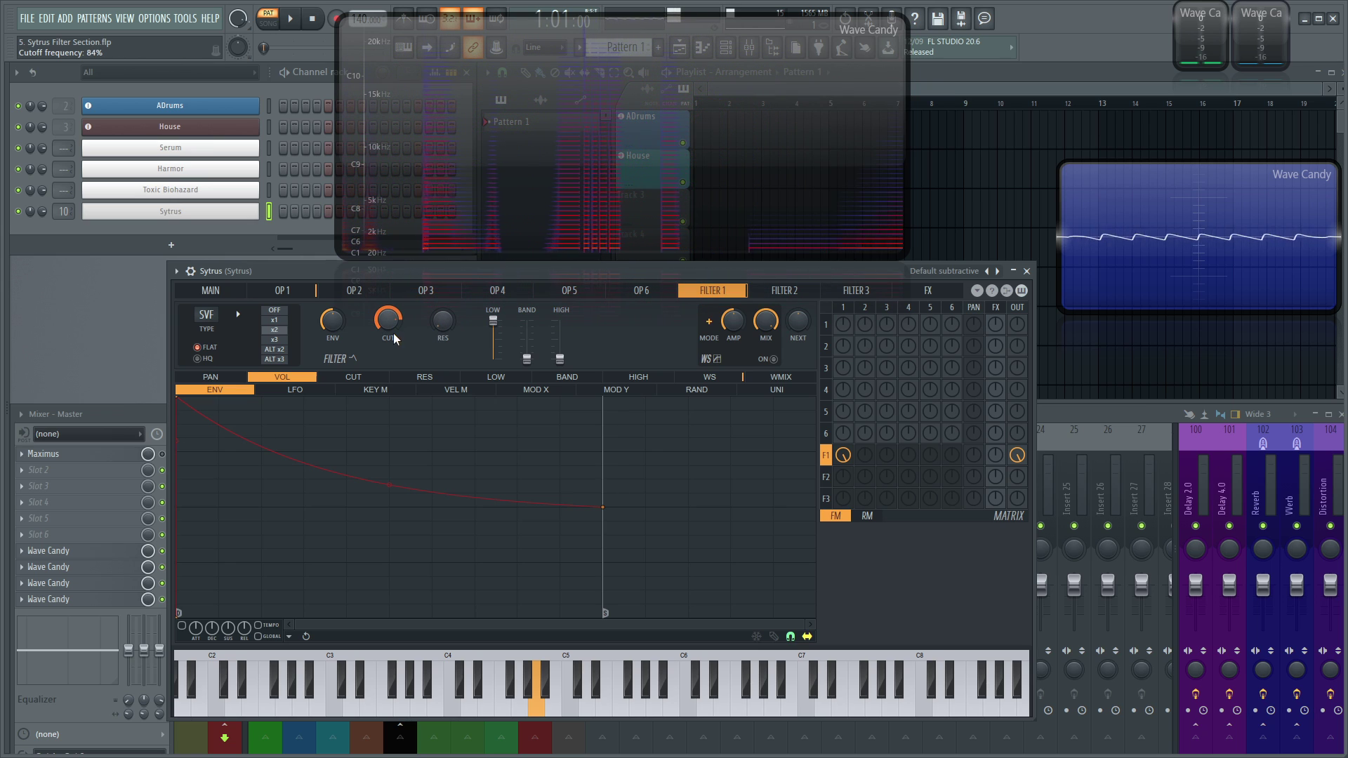
scroll(387, 320, "up", 2)
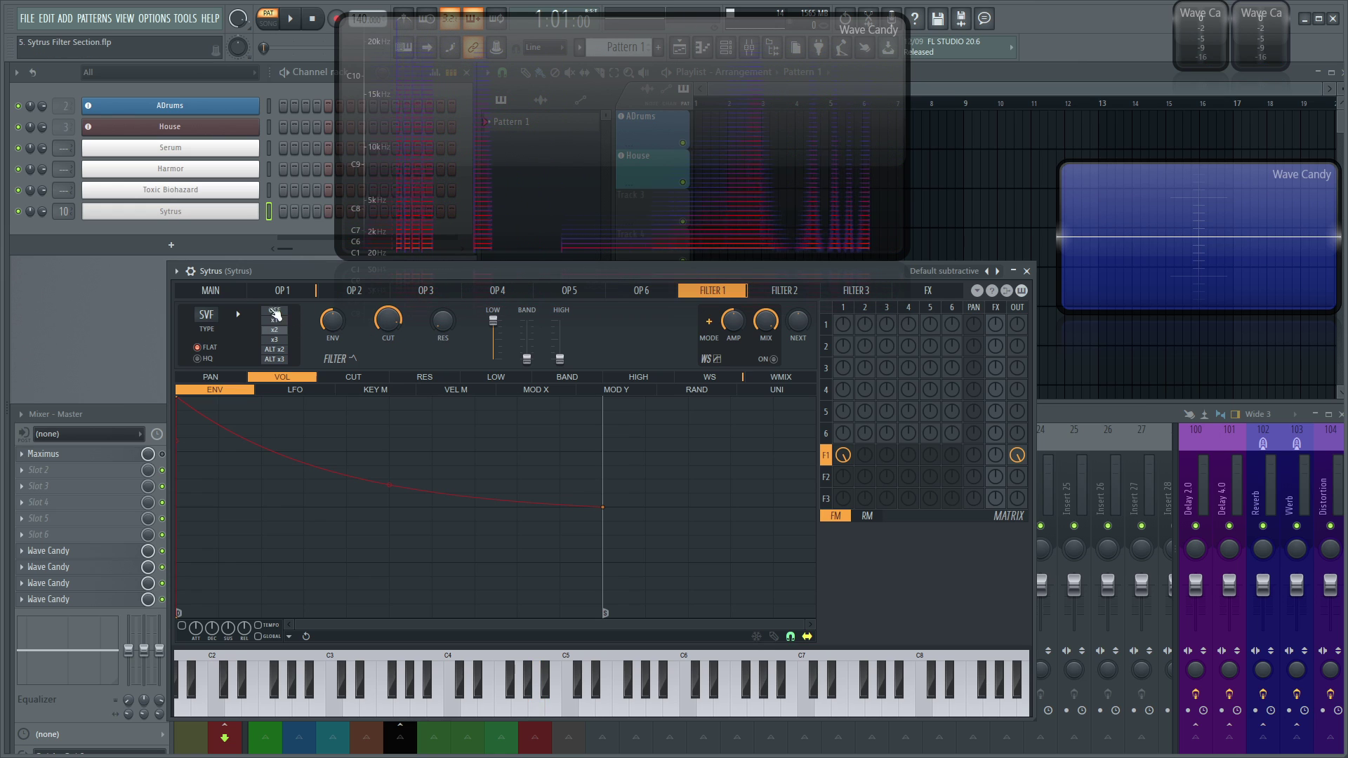
Increase Filter 1's resonance and switch the filter from Flat to HQ mode
left_click(213, 350)
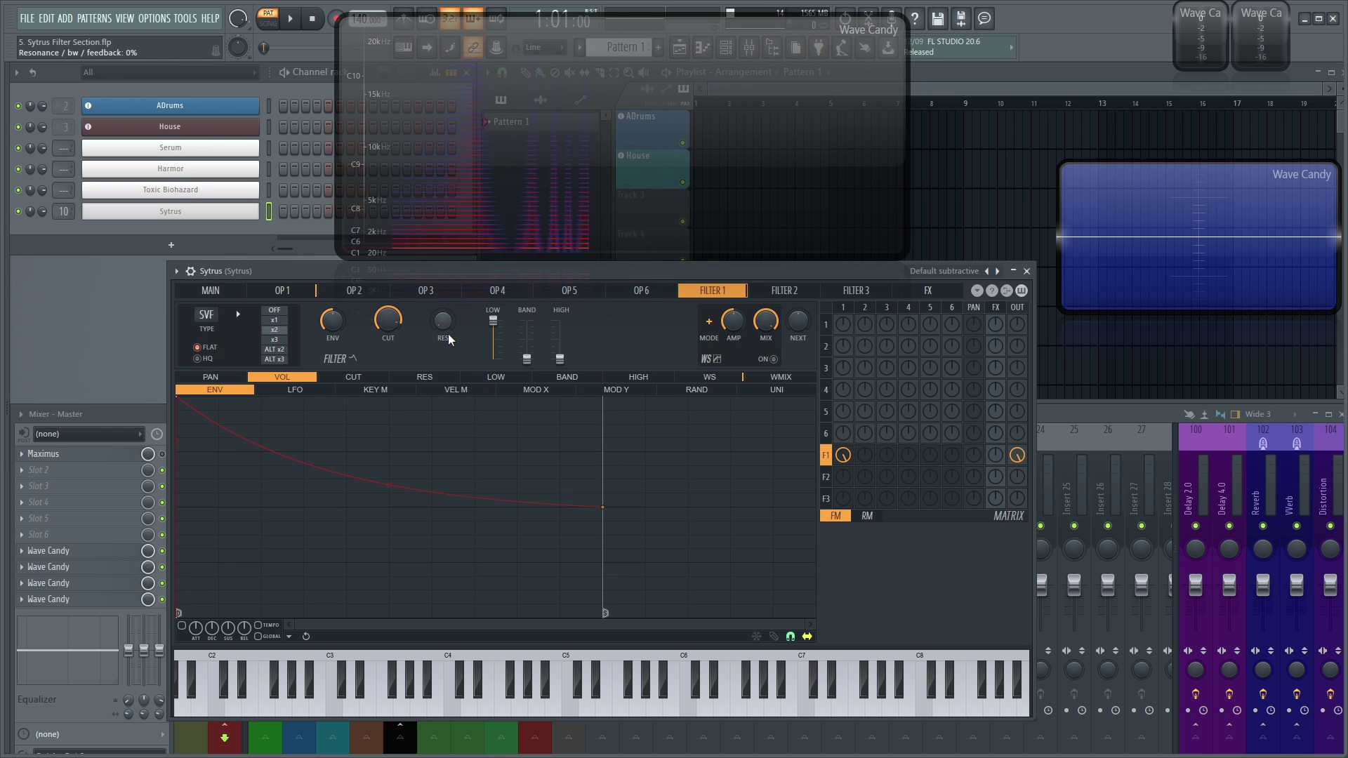
left_click_drag(440, 333, 440, 315)
left_click(211, 347)
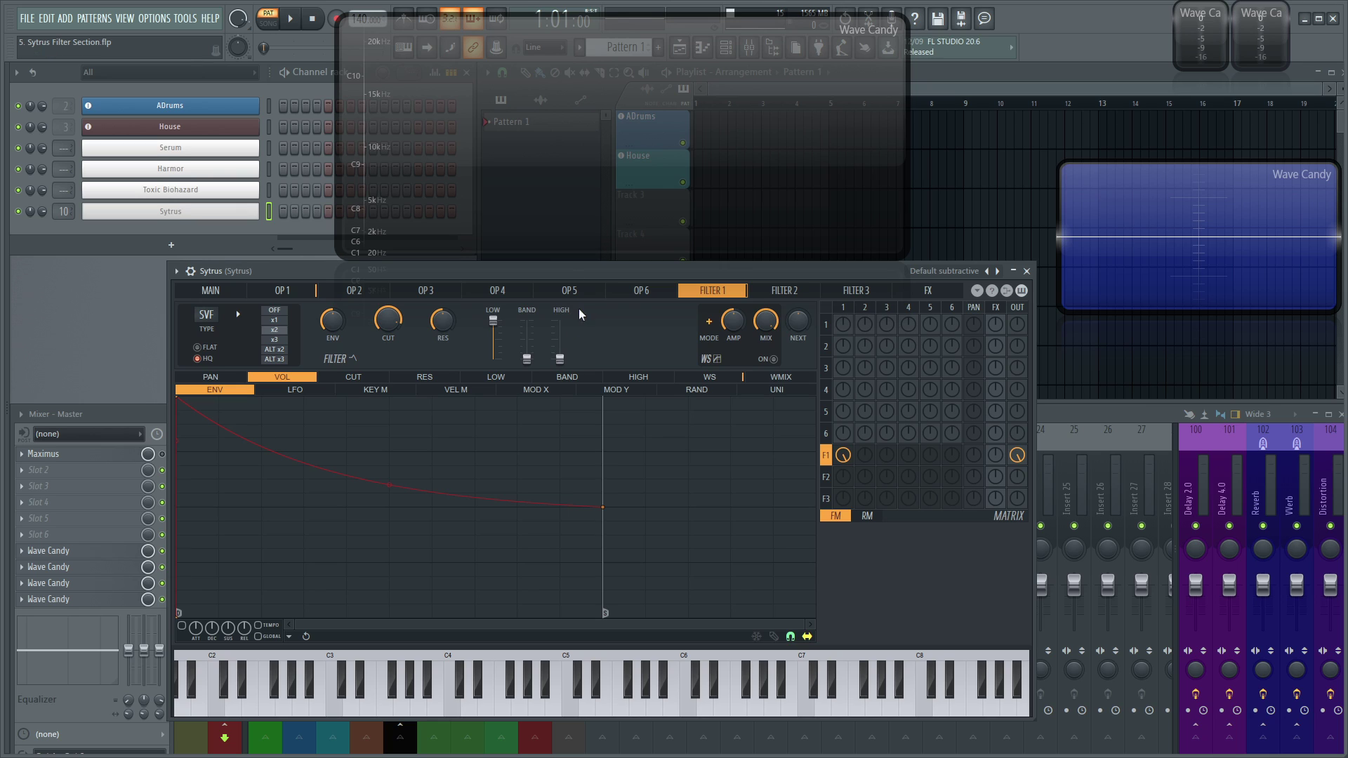
Try Filter 1 with only the High level raised, restore full Low with High at zero, and turn HQ off
left_click_drag(493, 319, 560, 320)
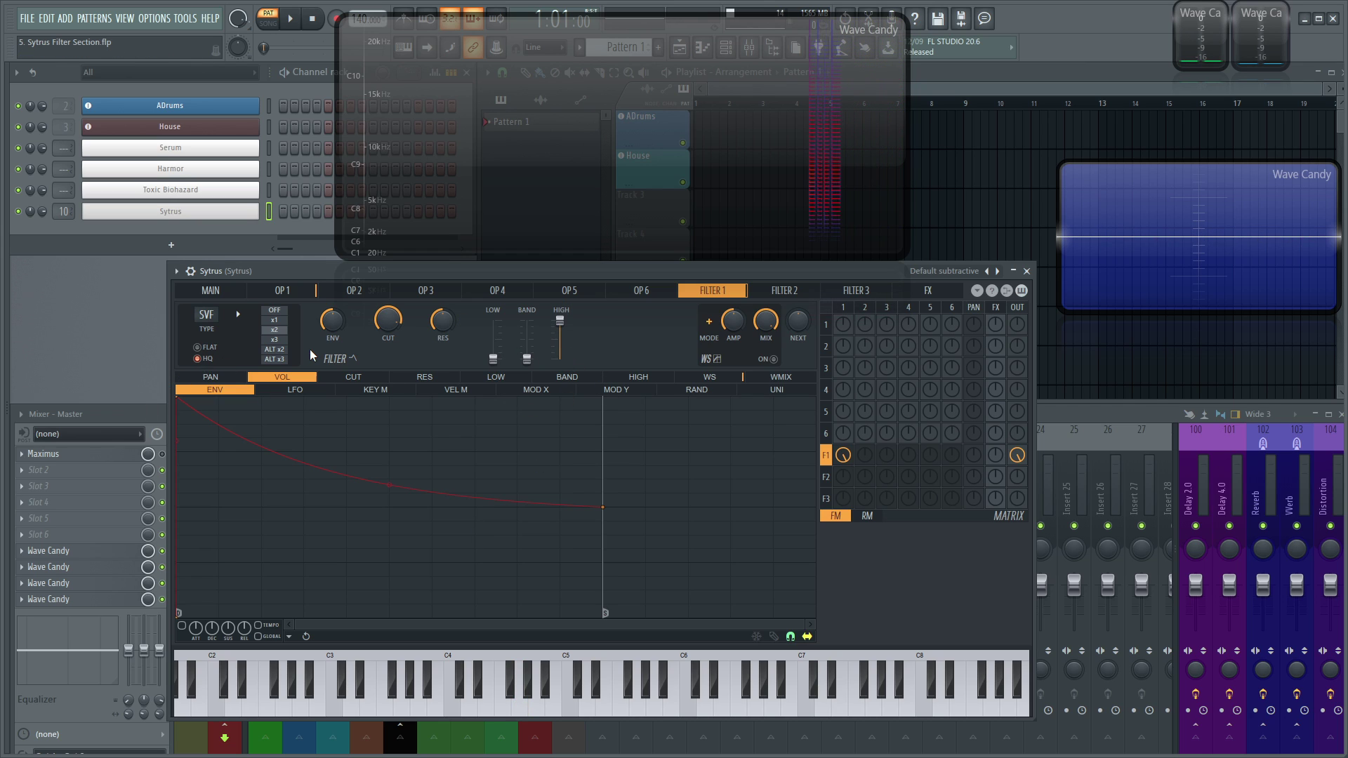
left_click_drag(559, 320, 493, 320)
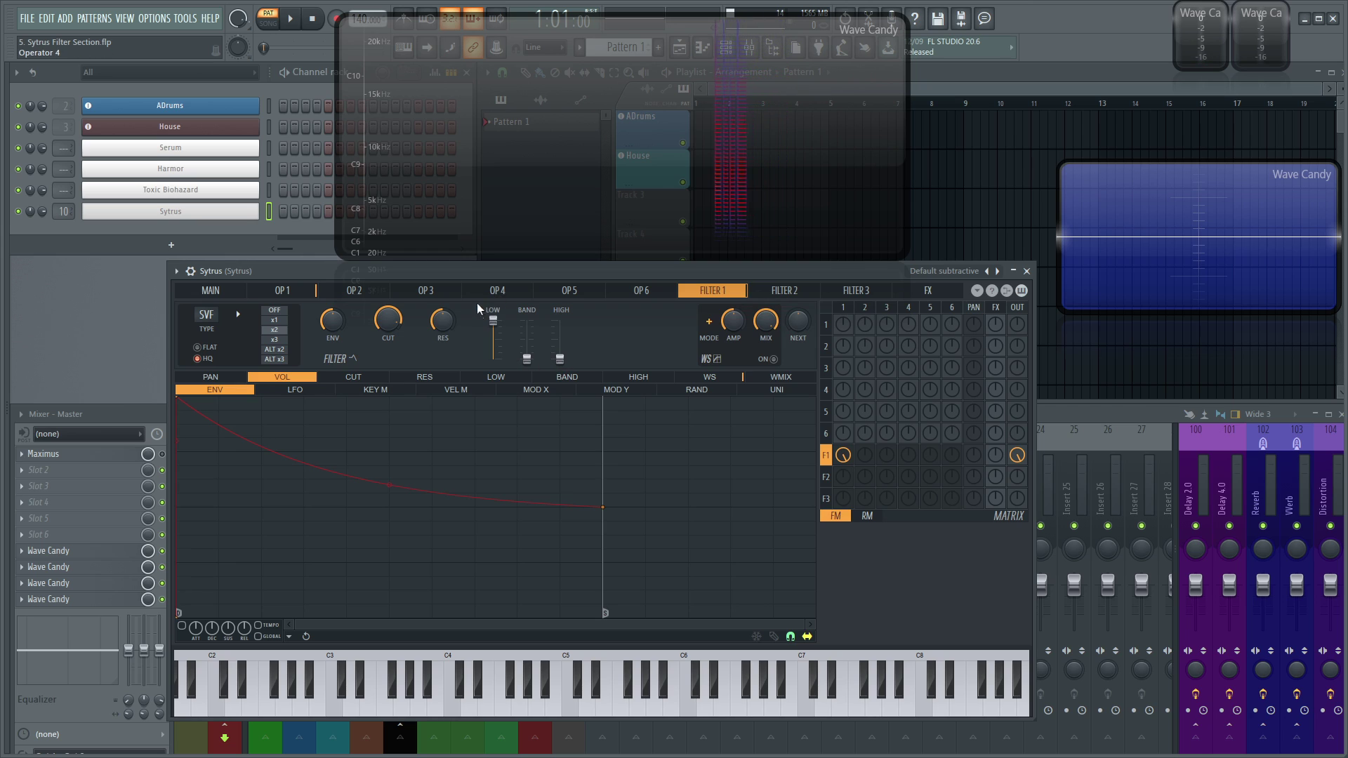
left_click(209, 358)
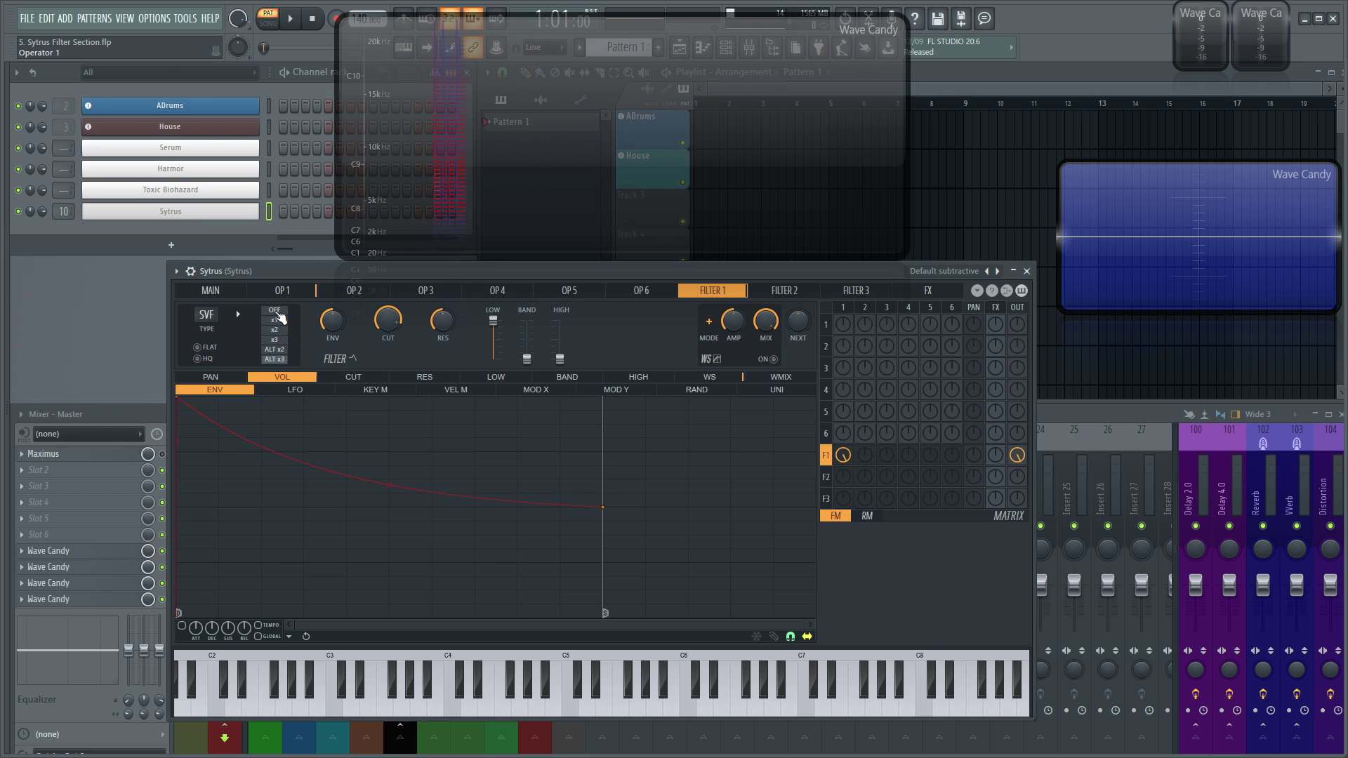
Sweep Filter 1's cutoff while playing test notes, and try the ALT x3, x3 and x2 slopes
left_click_drag(384, 320, 389, 279)
key("m")
key("m")
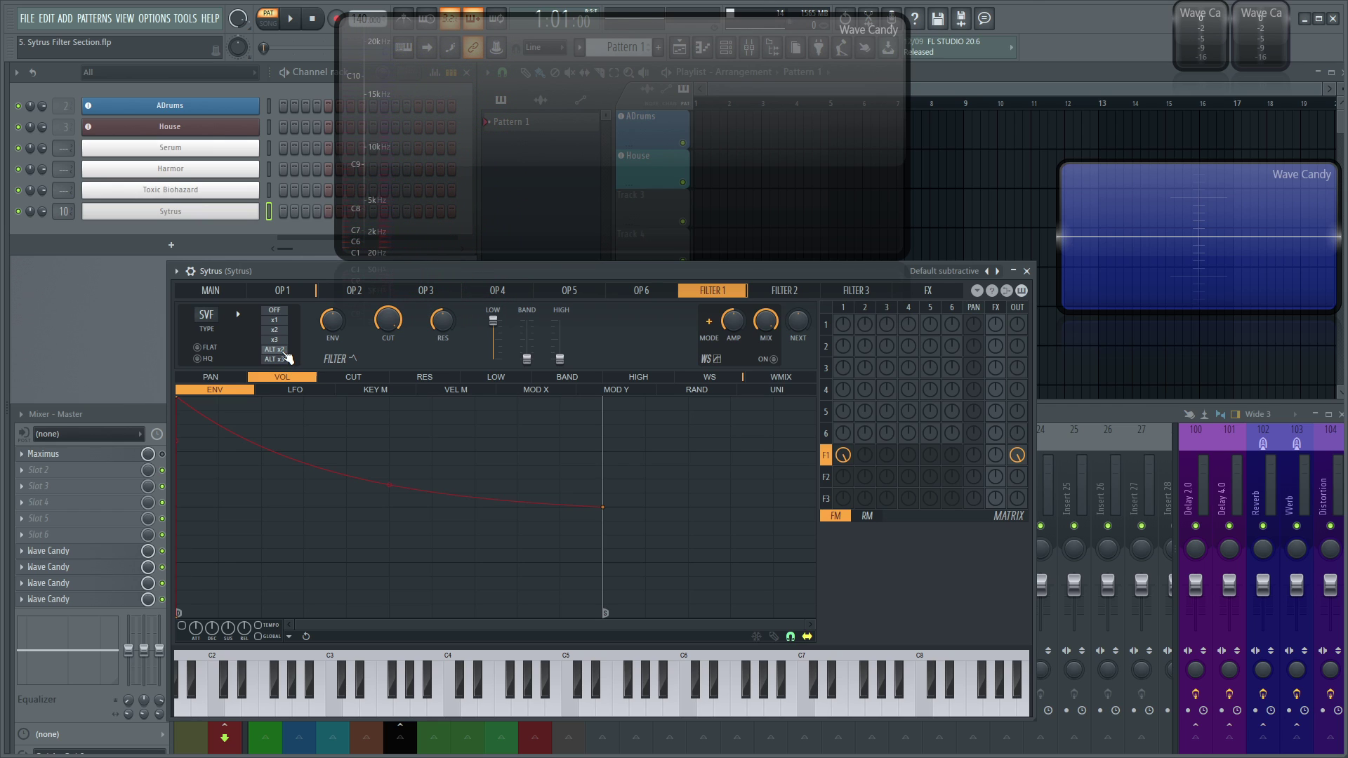
left_click(286, 358)
left_click(280, 339)
left_click(283, 329)
Change Filter 1's type to Cherry phaser, choose the x1 slope and lower the cutoff frequency
left_click(236, 311)
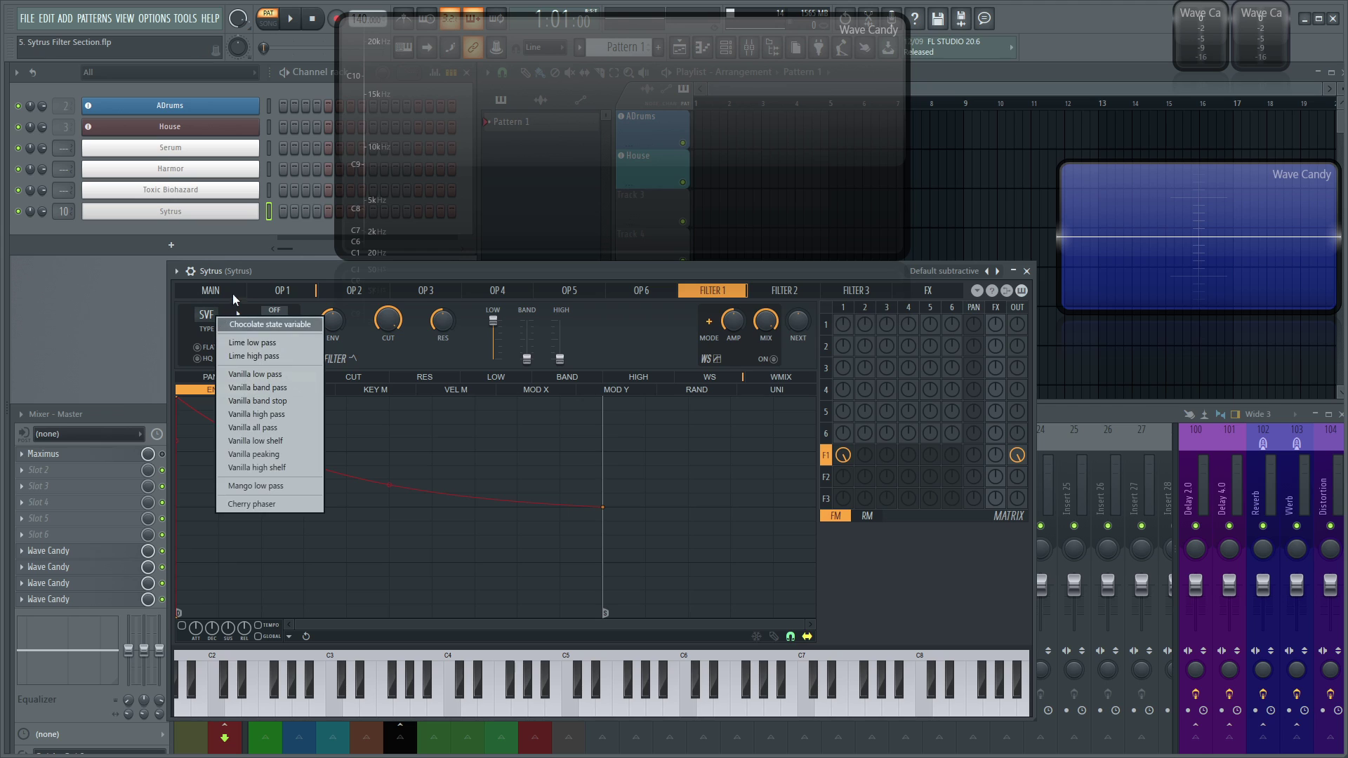
left_click(279, 503)
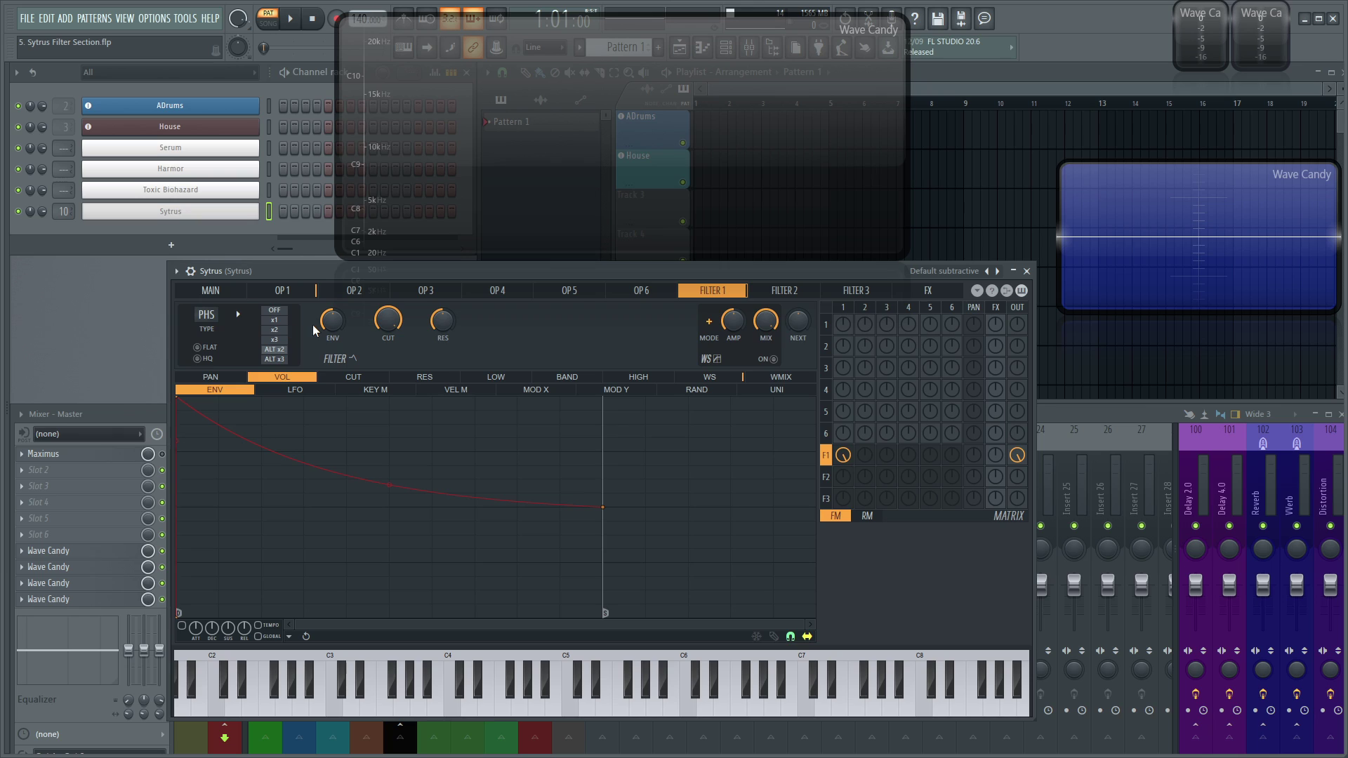
left_click(279, 320)
left_click_drag(393, 331, 393, 378)
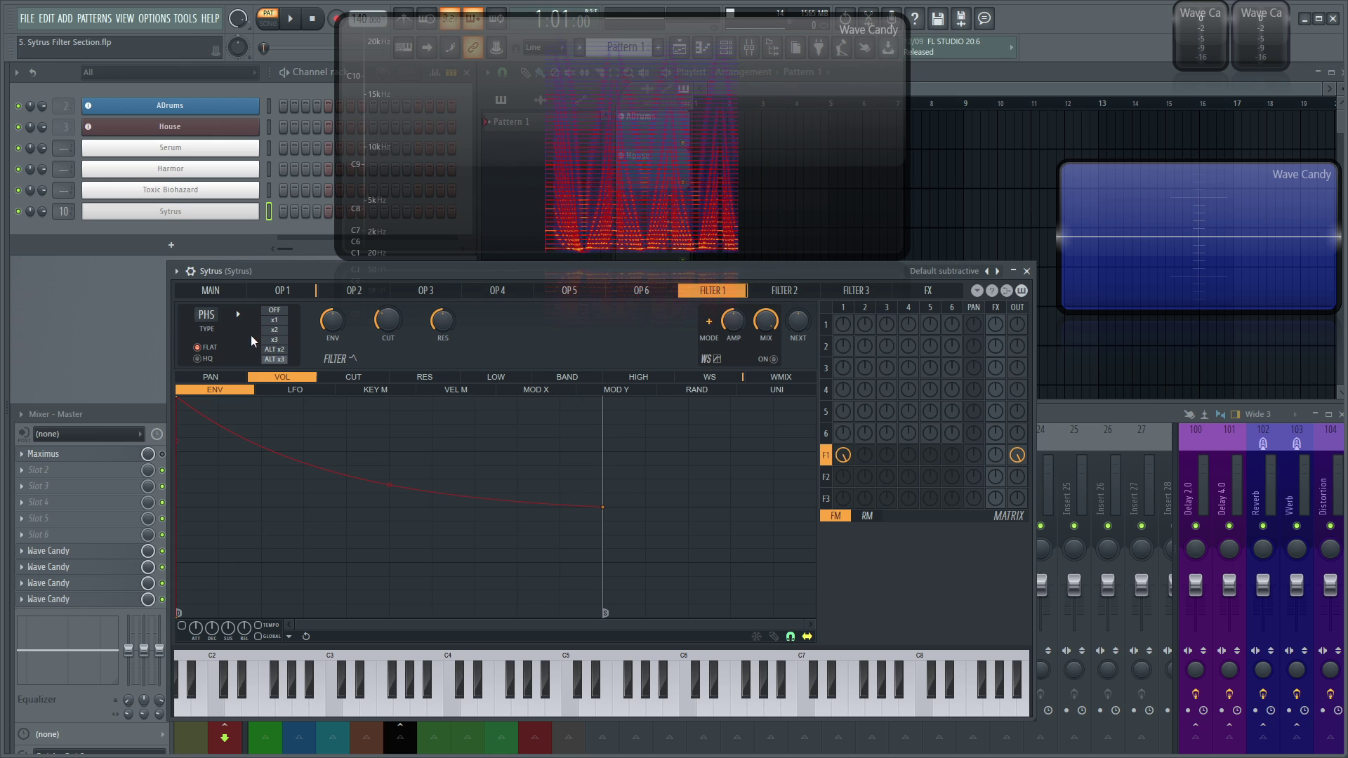
Turn off the phaser's Flat option and sweep the cutoff, trying the ALT x2 slope
left_click(211, 347)
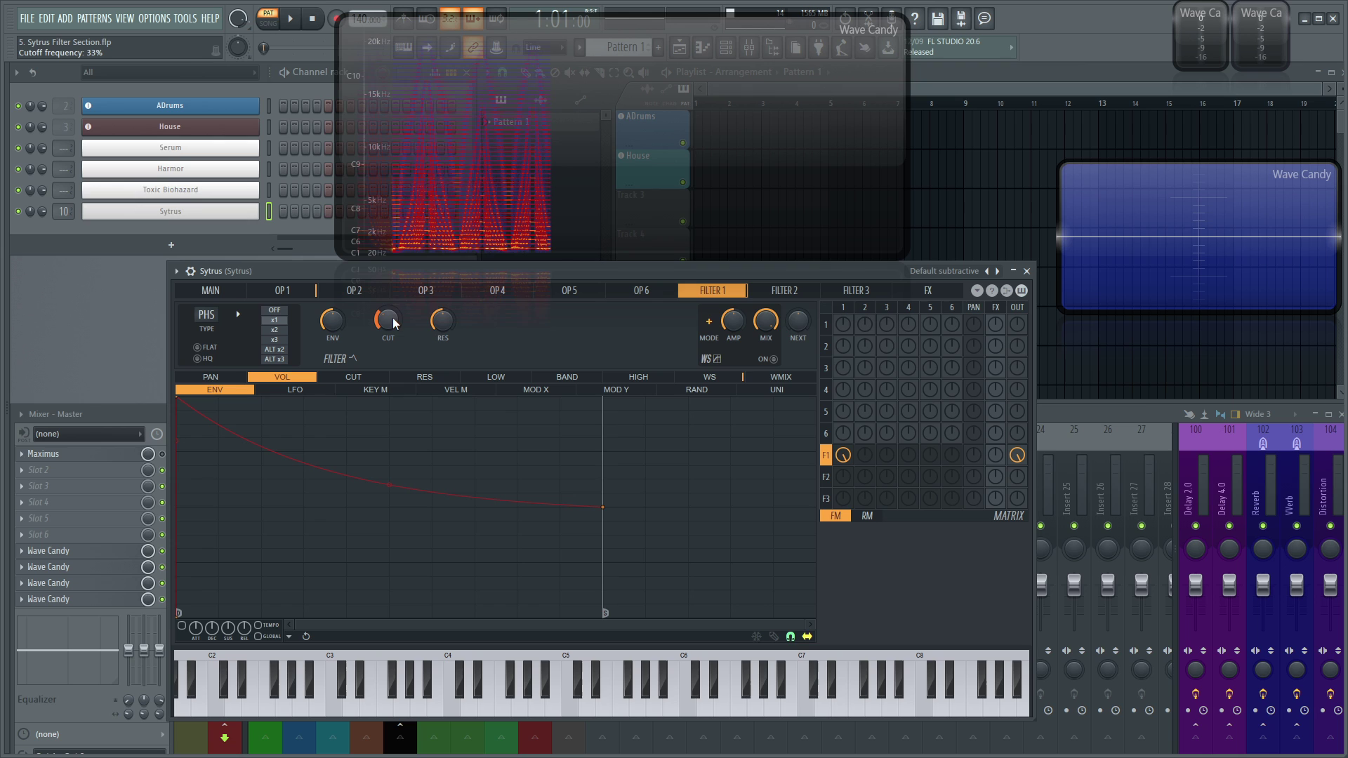
mouse_move(394, 318)
left_mouse_down()
mouse_move(393, 275)
mouse_move(393, 351)
mouse_move(393, 255)
mouse_move(393, 340)
left_mouse_up()
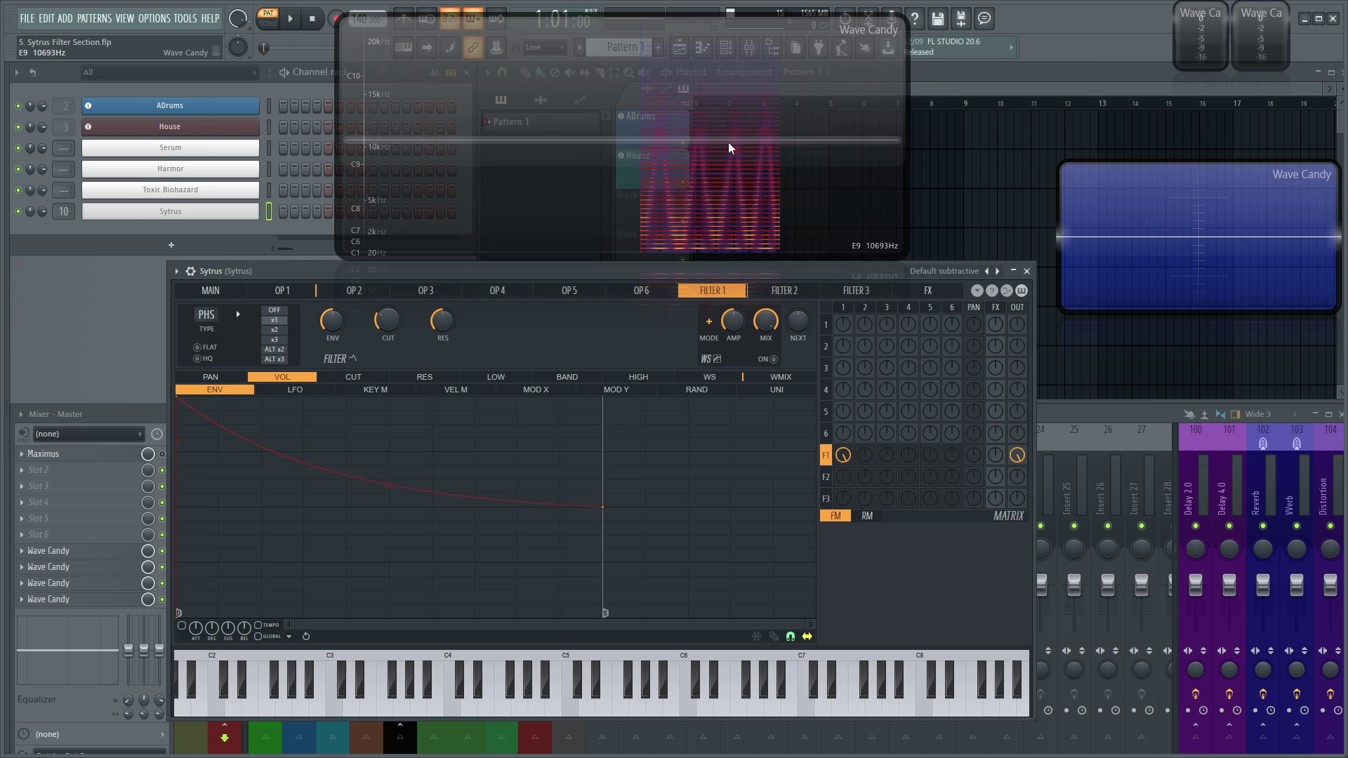
left_click(275, 349)
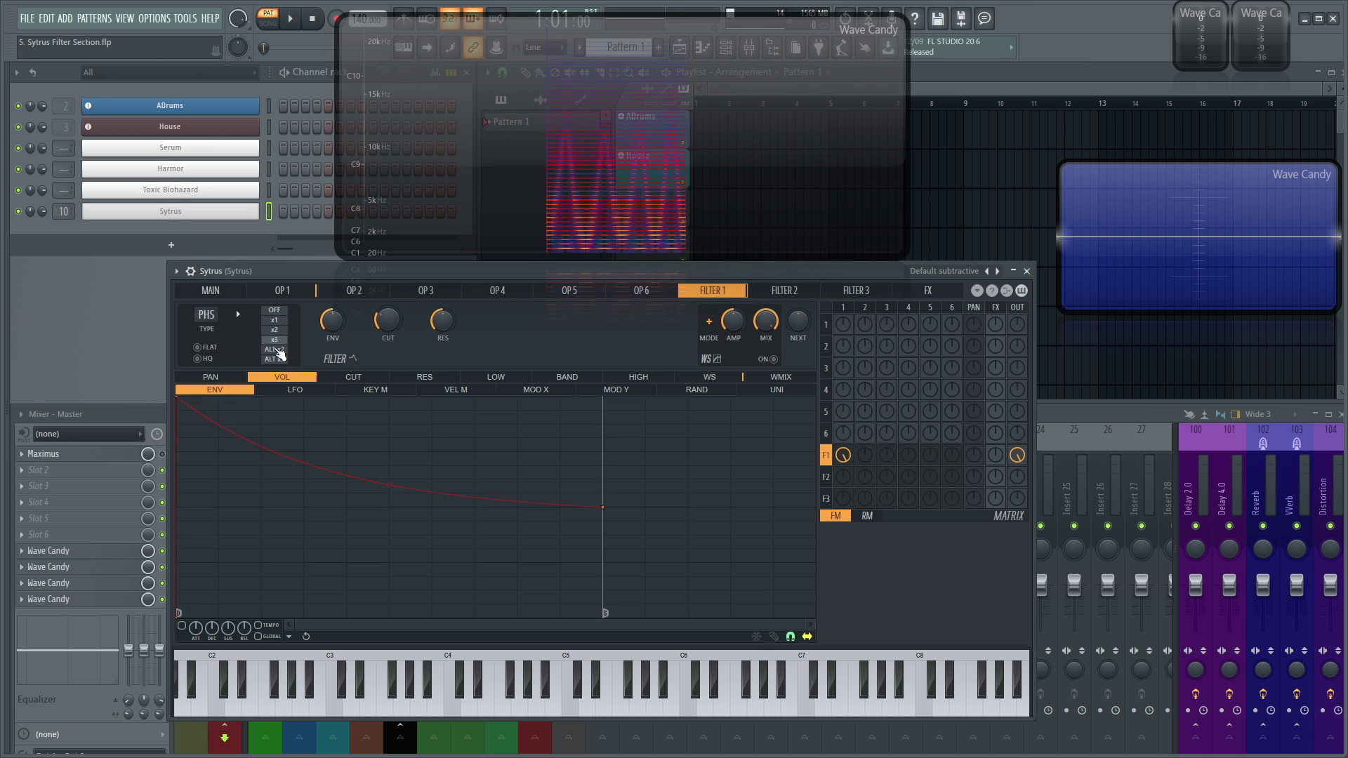
mouse_move(387, 324)
left_mouse_down()
mouse_move(387, 254)
mouse_move(381, 330)
left_mouse_up()
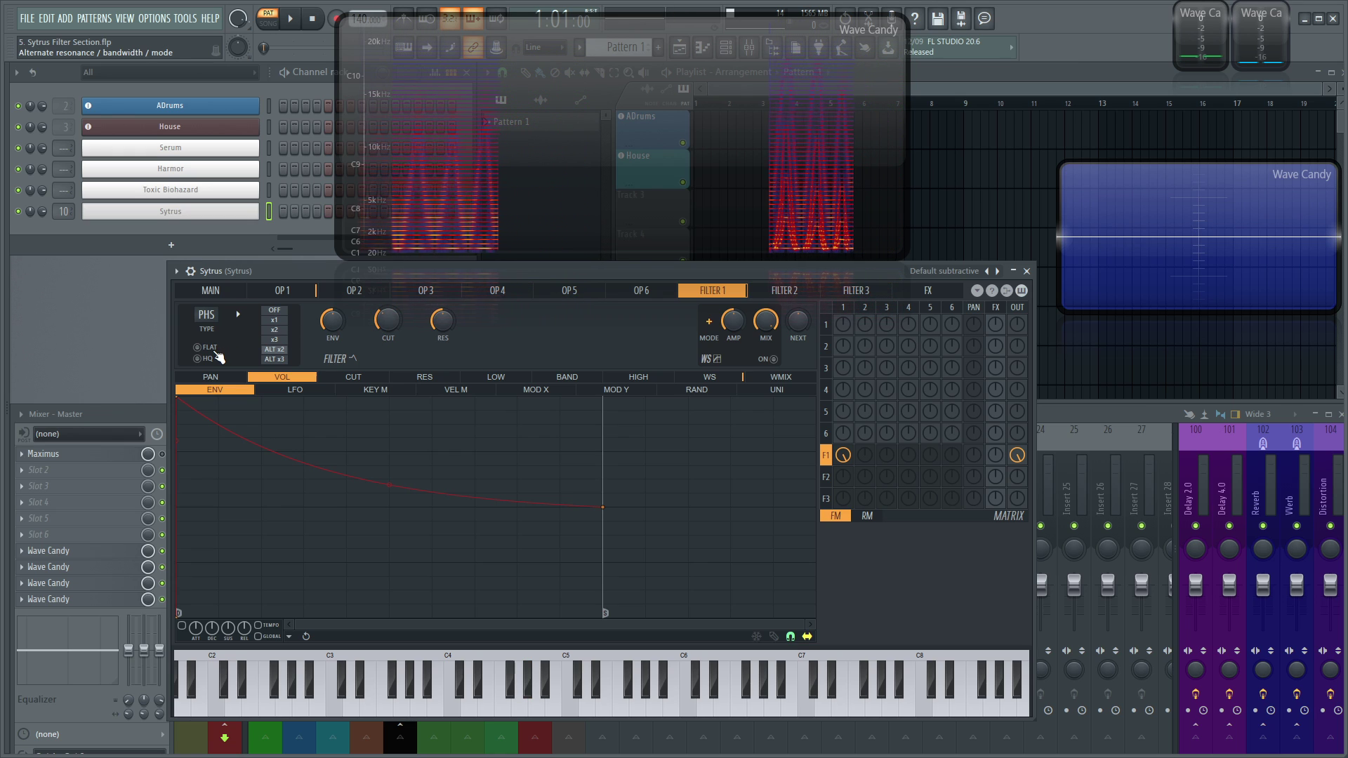
Turn Filter 1's Flat option on and sweep the phaser cutoff, leaving it at a high setting
left_click(198, 347)
left_click_drag(385, 327, 445, 260)
mouse_move(392, 324)
left_mouse_down()
mouse_move(391, 374)
mouse_move(392, 328)
left_mouse_up()
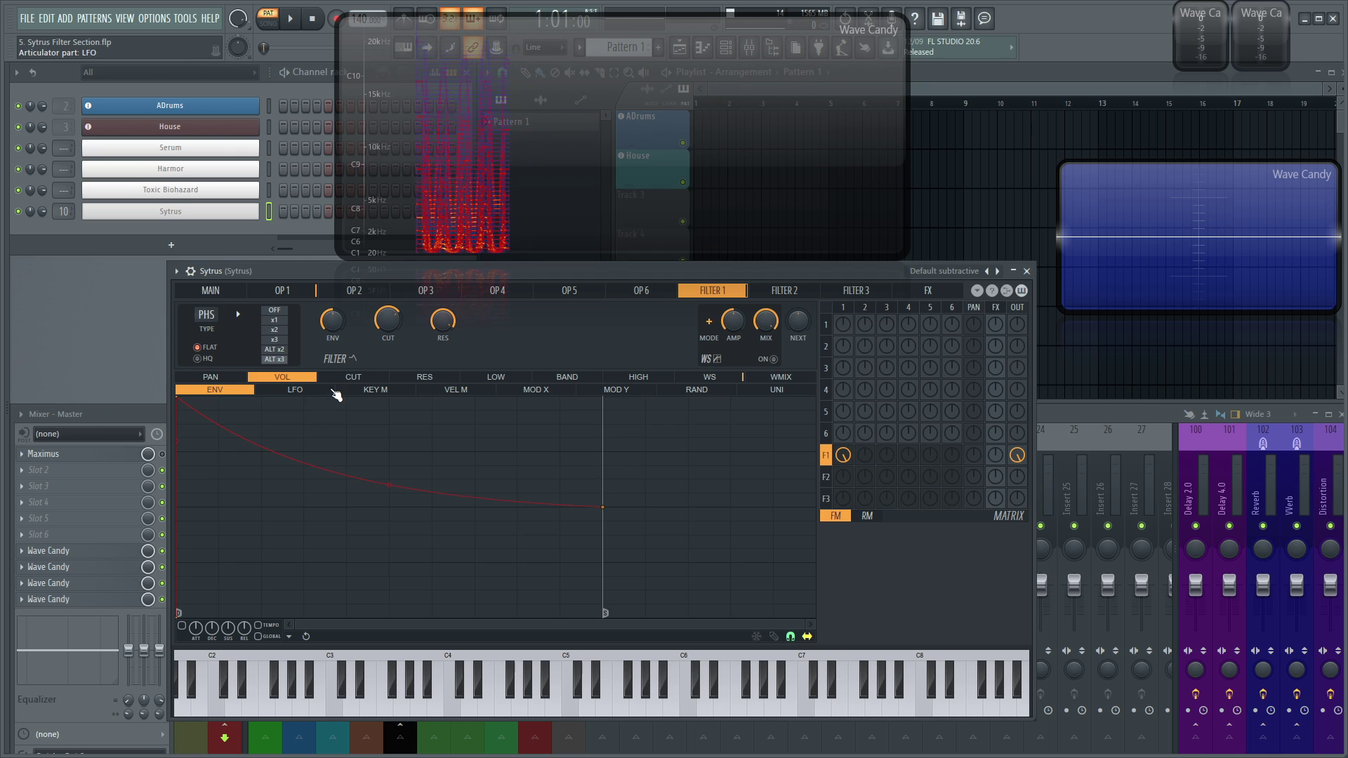
Enable the envelope on Filter 1's cutoff and play a test note through the phaser
left_click(390, 336)
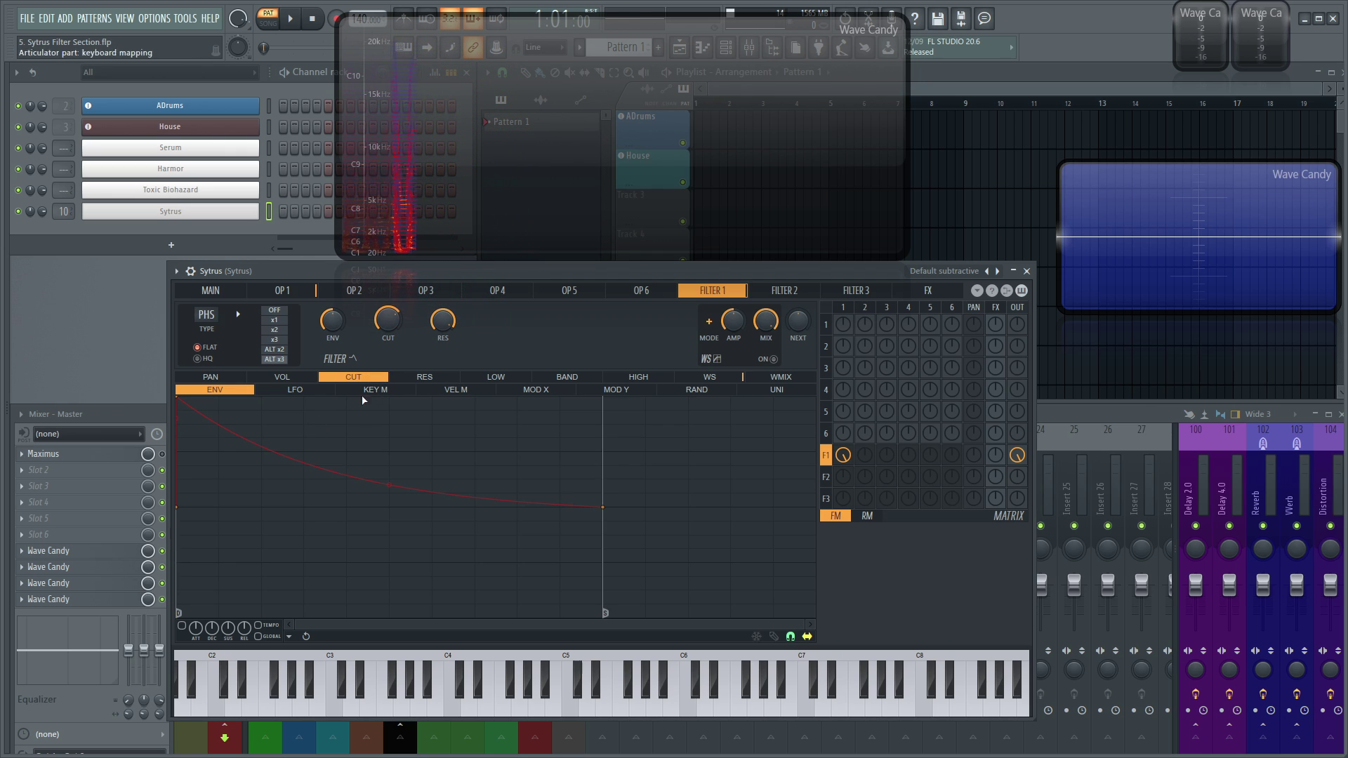
left_click(182, 625)
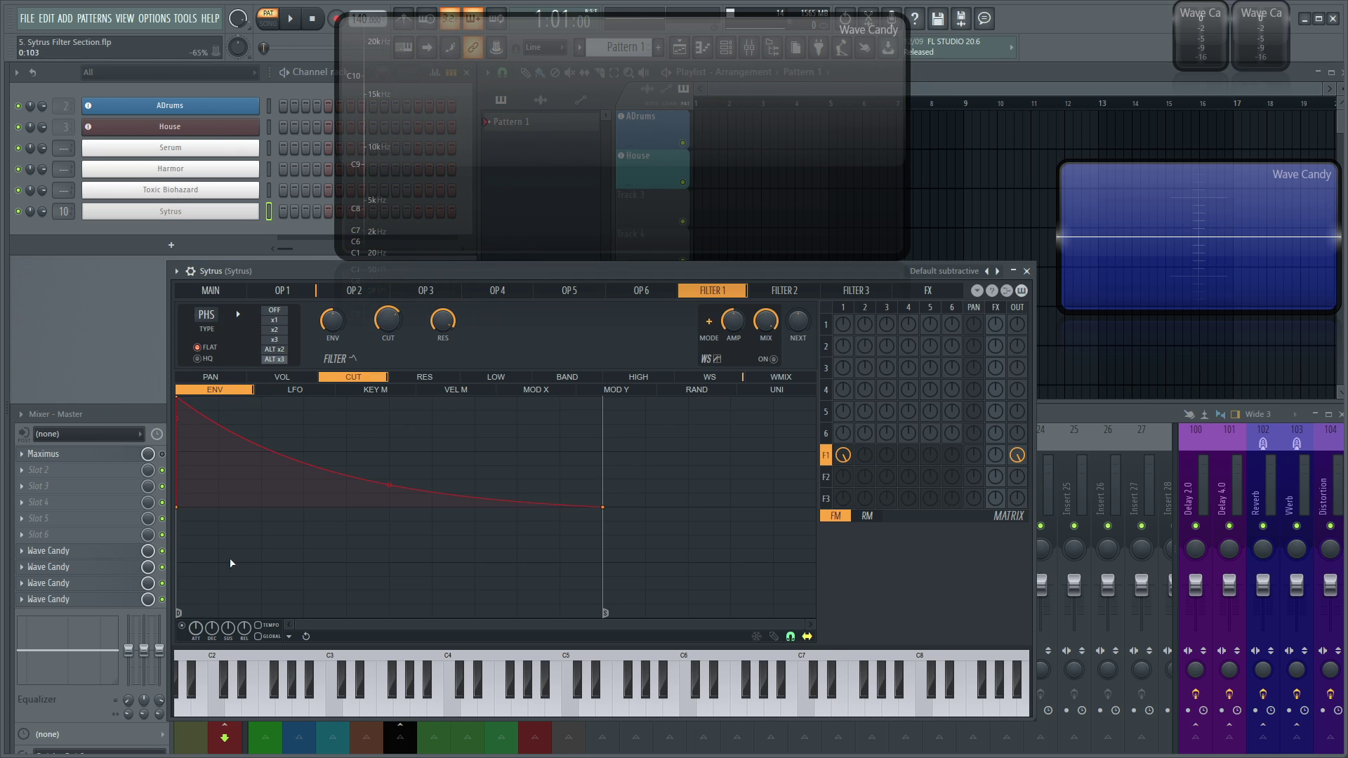
key("b")
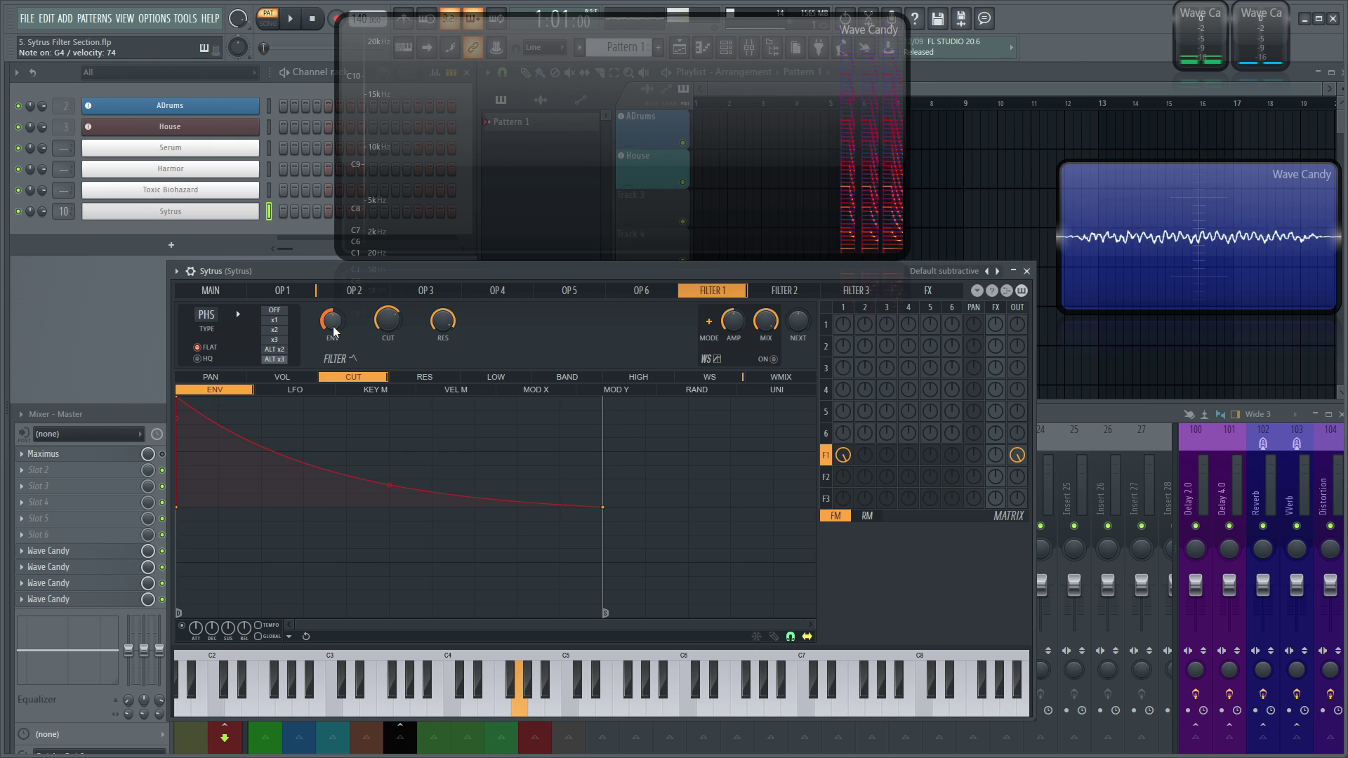
Return Filter 1 to the Chocolate state variable type and play repeated test notes to hear the cutoff envelope
left_click(206, 316)
left_click(245, 324)
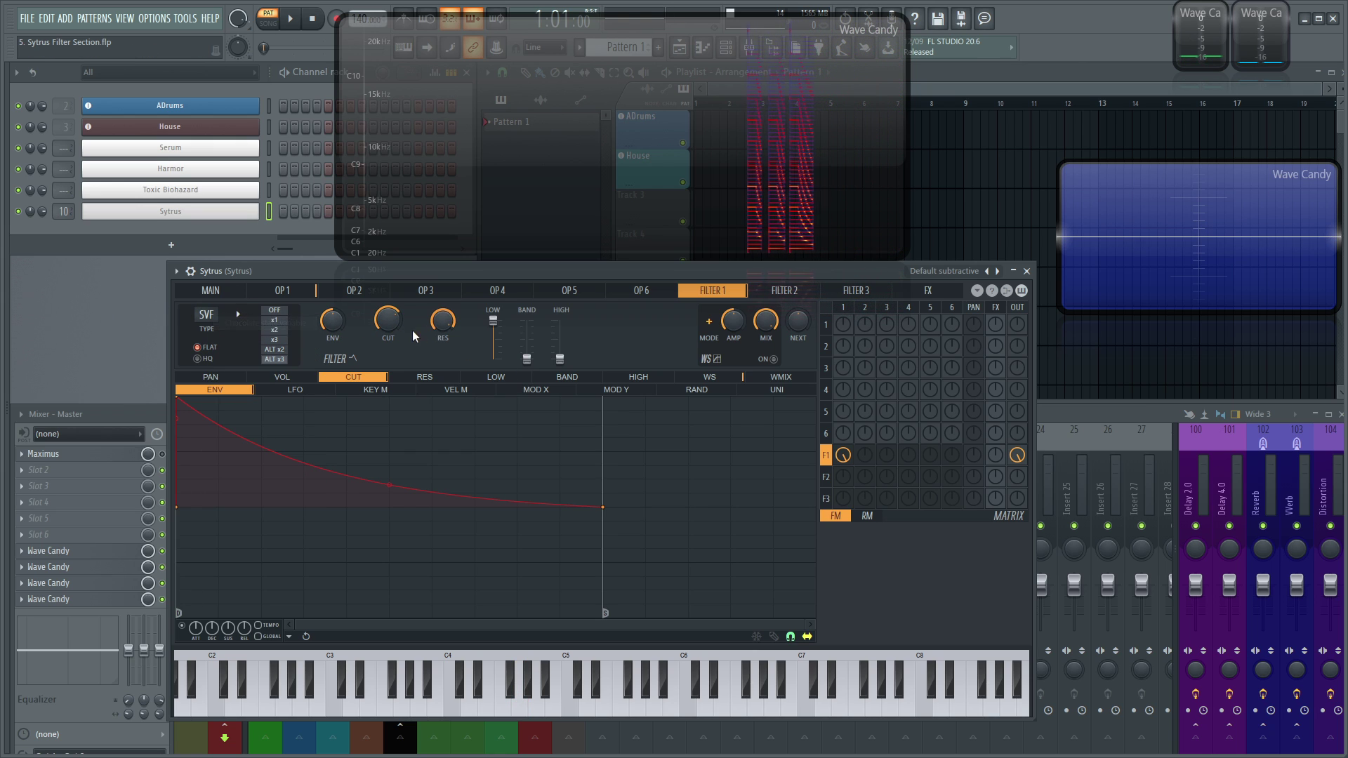
key("b")
key("b")
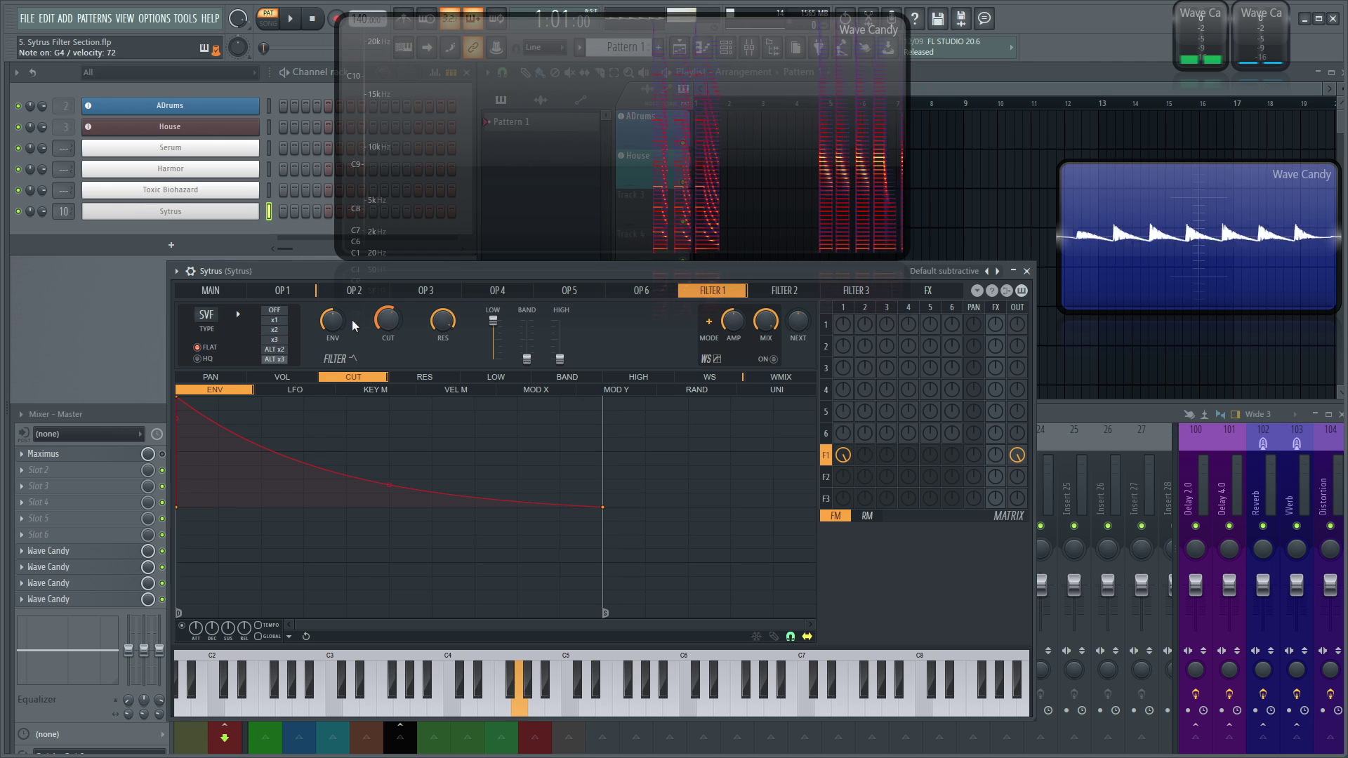
key("b")
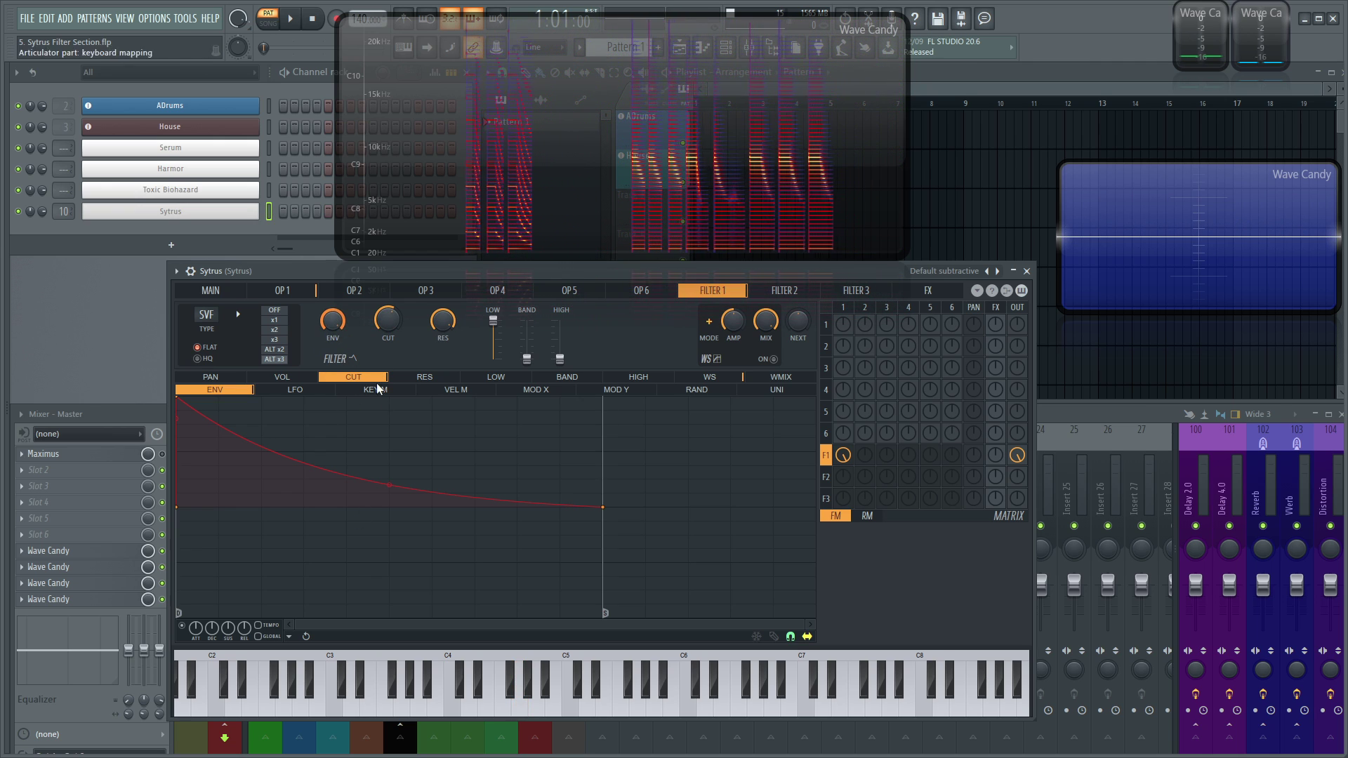
key("b")
Lower Filter 1's envelope amount to minimum, raise it to maximum, and play a test note to compare
left_click_drag(335, 323, 334, 414)
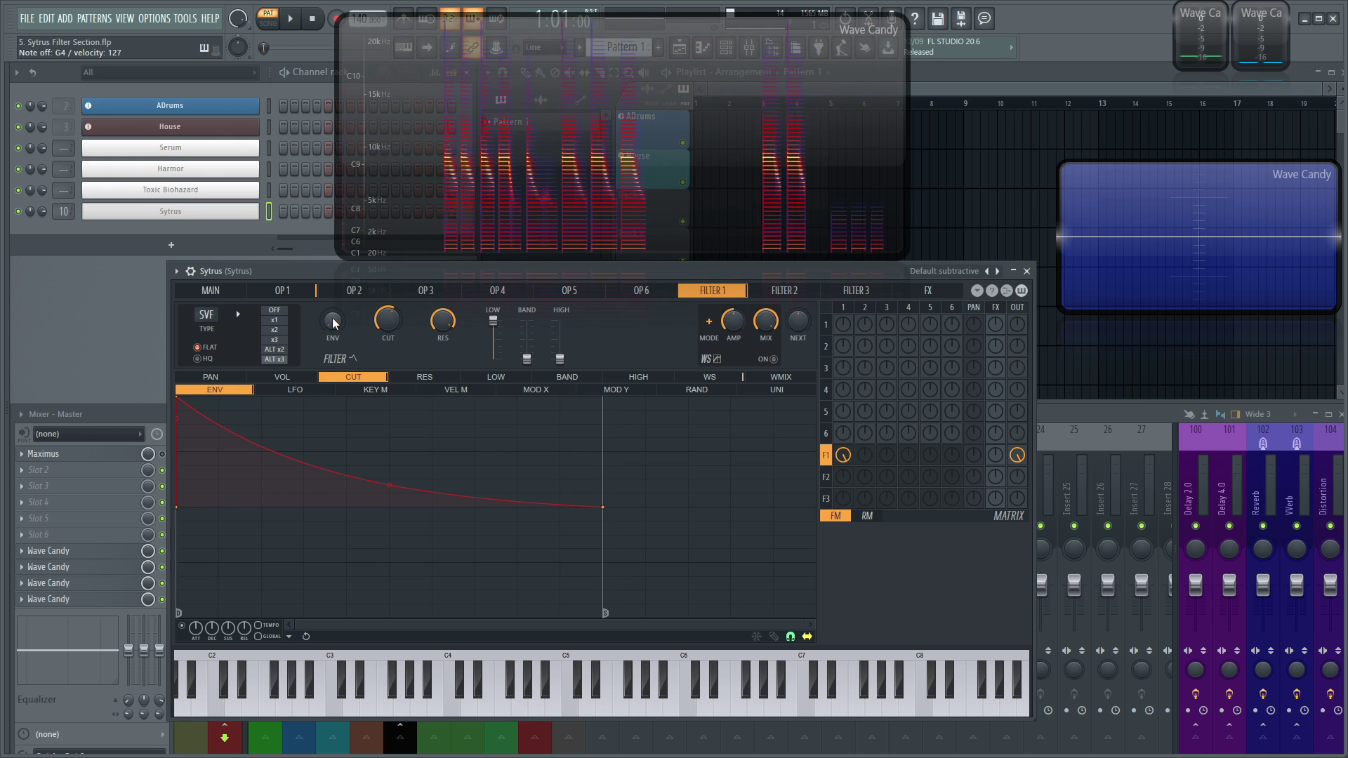
left_click_drag(333, 320, 334, 275)
key("b")
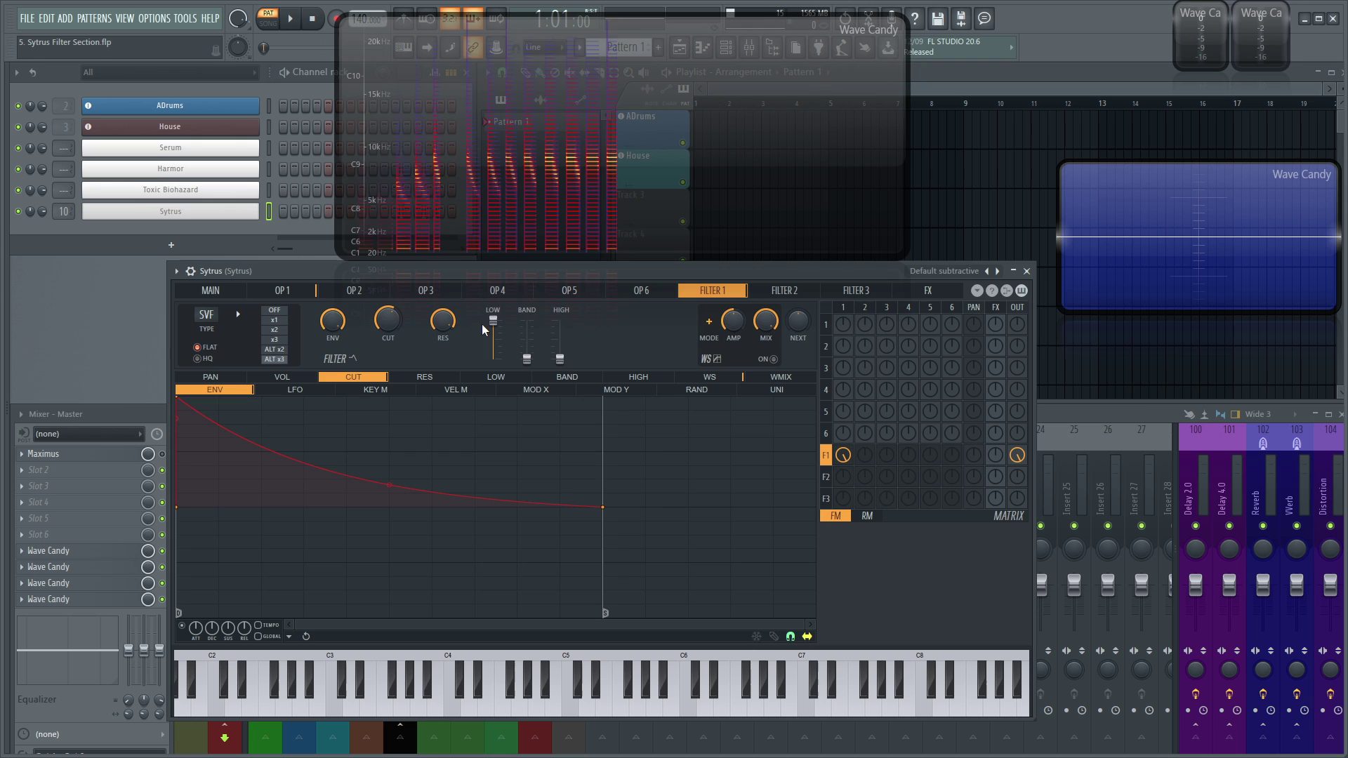
Lower Filter 1's low output to 0%, raise the band output, and sweep cutoff with different resonance amounts while playing test notes
left_click_drag(387, 320, 387, 313)
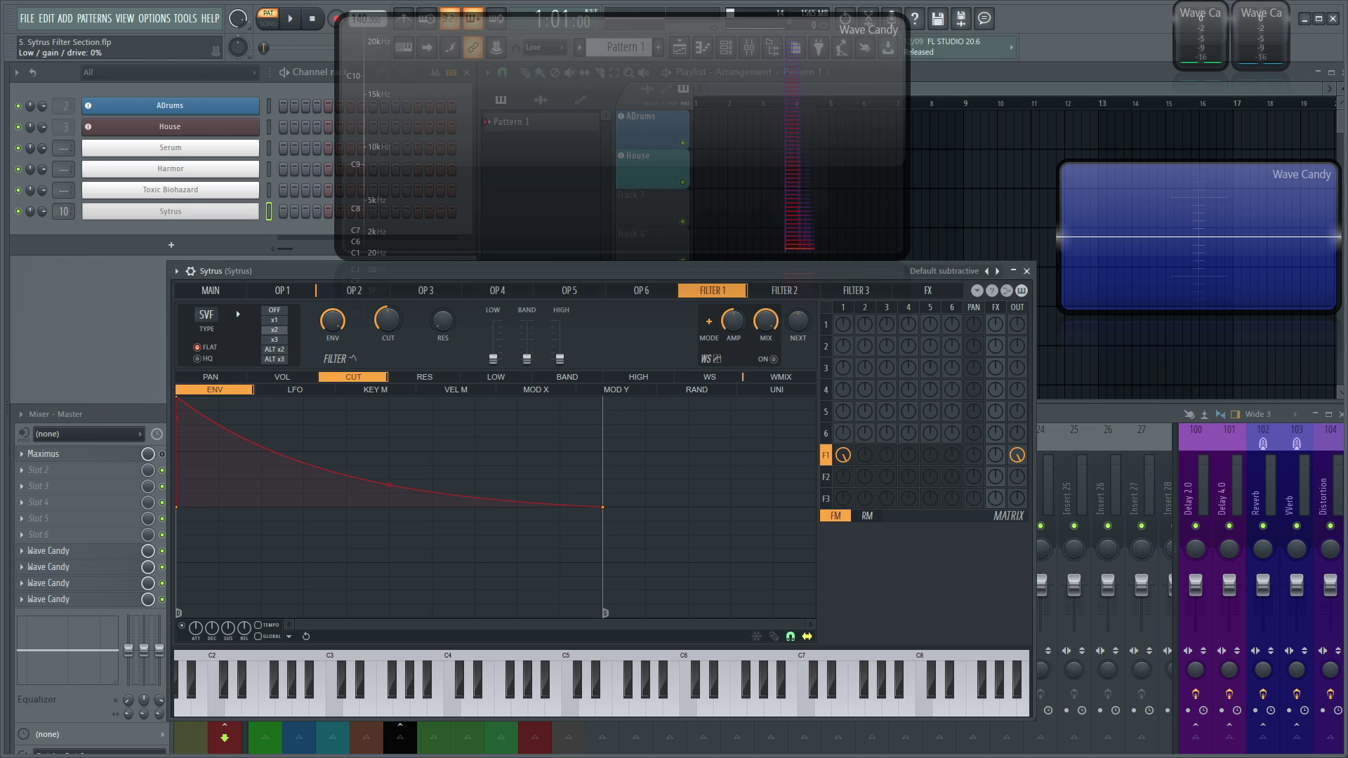
mouse_move(384, 325)
left_mouse_down()
mouse_move(385, 309)
mouse_move(385, 346)
mouse_move(385, 322)
mouse_move(384, 343)
mouse_move(384, 329)
mouse_move(439, 318)
mouse_move(438, 297)
mouse_move(441, 321)
mouse_move(441, 303)
mouse_move(392, 323)
left_mouse_up()
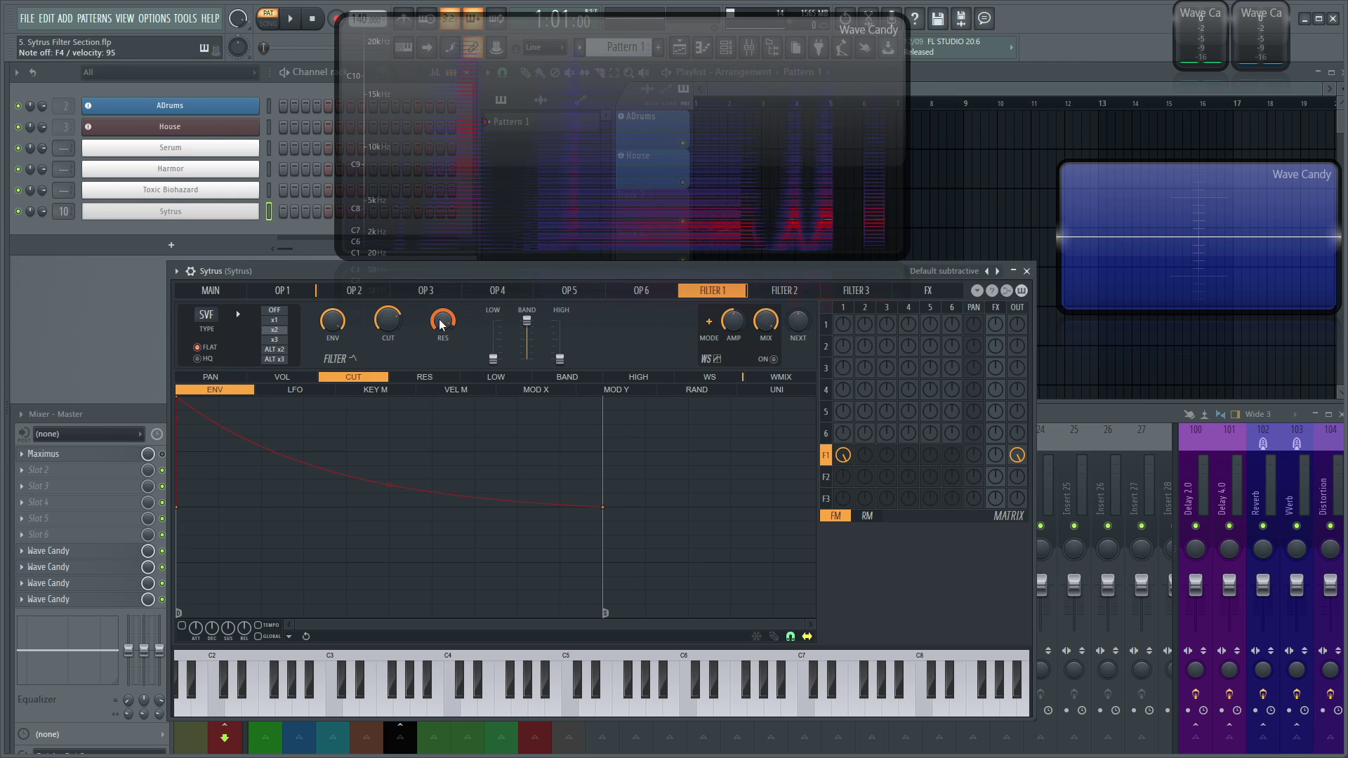
left_click_drag(391, 322, 445, 365)
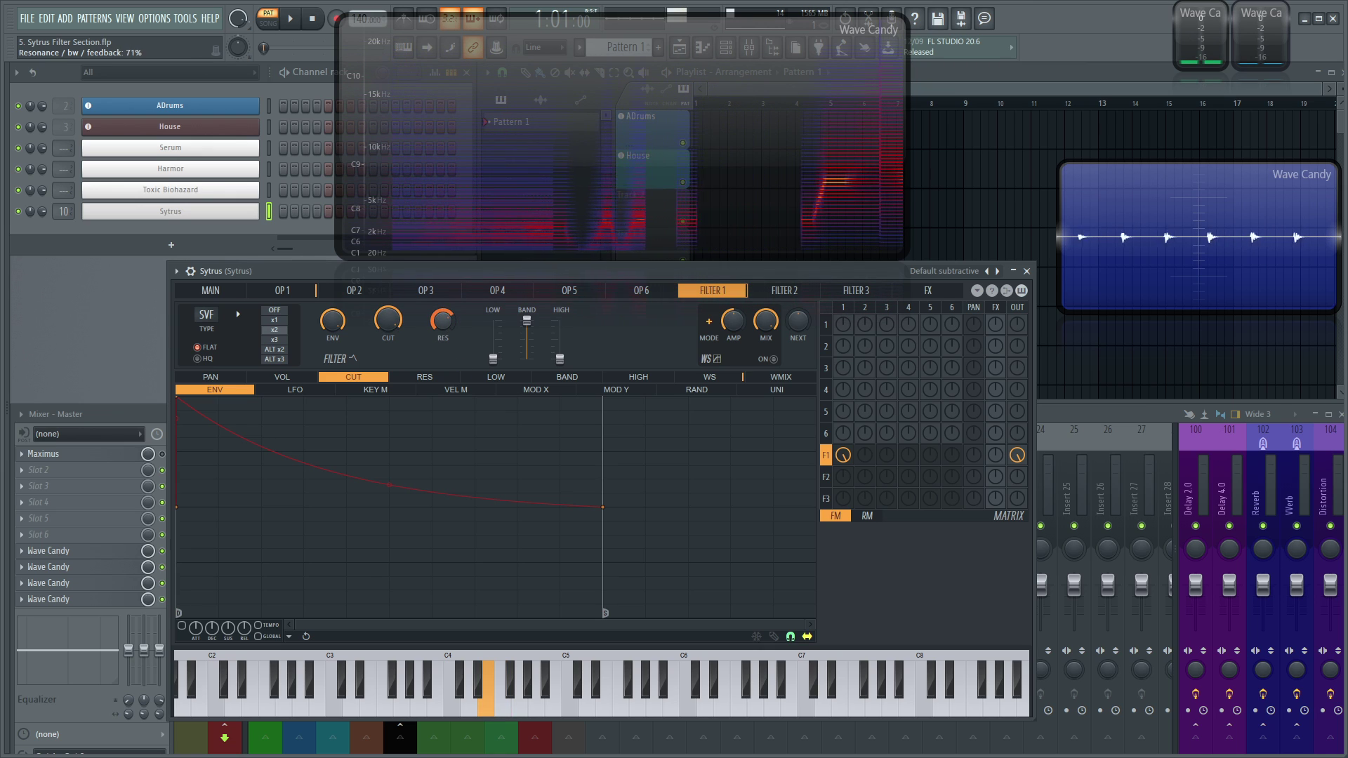
mouse_move(389, 320)
left_mouse_down()
mouse_move(388, 362)
mouse_move(388, 316)
left_mouse_up()
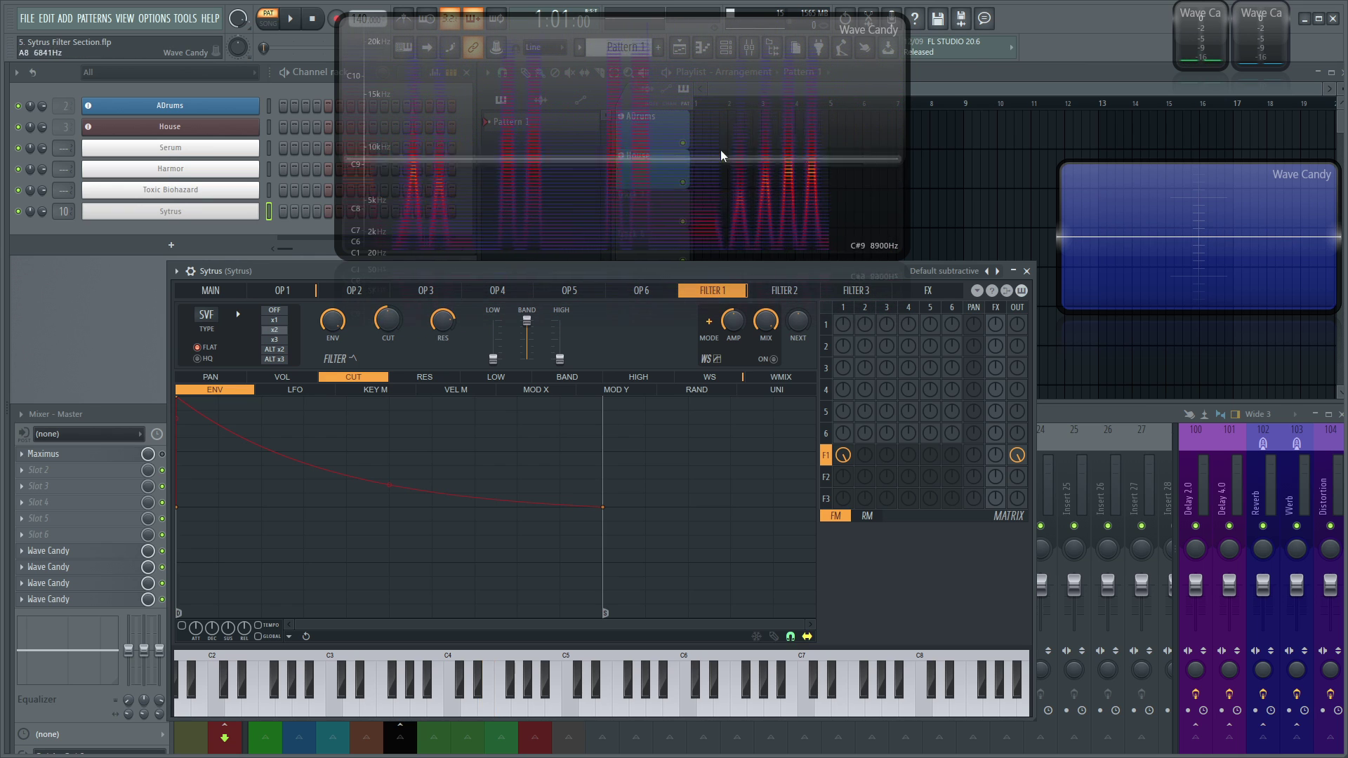
mouse_move(442, 320)
left_mouse_down()
mouse_move(442, 333)
mouse_move(442, 318)
left_mouse_up()
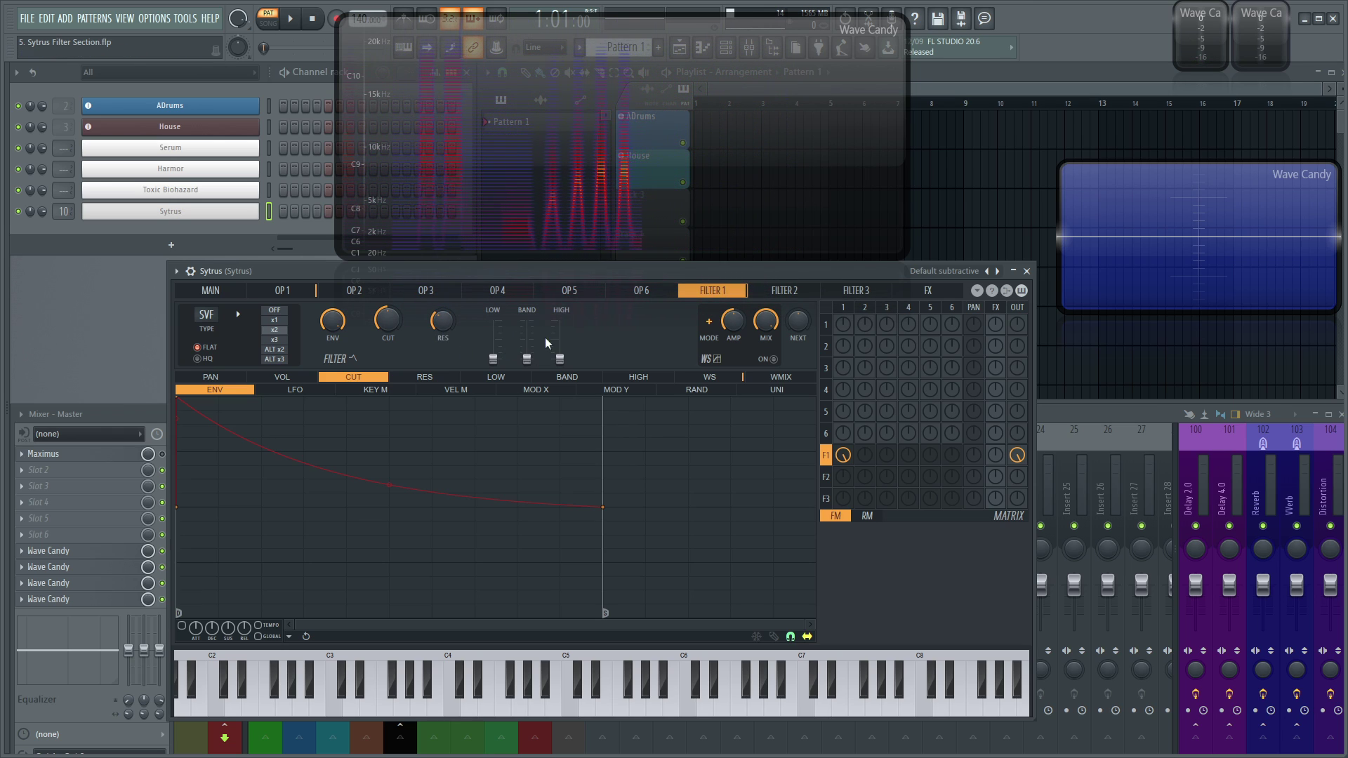
Raise Filter 1's high output to maximum and sweep the cutoff with raised resonance while playing test notes
left_click_drag(560, 358, 560, 320)
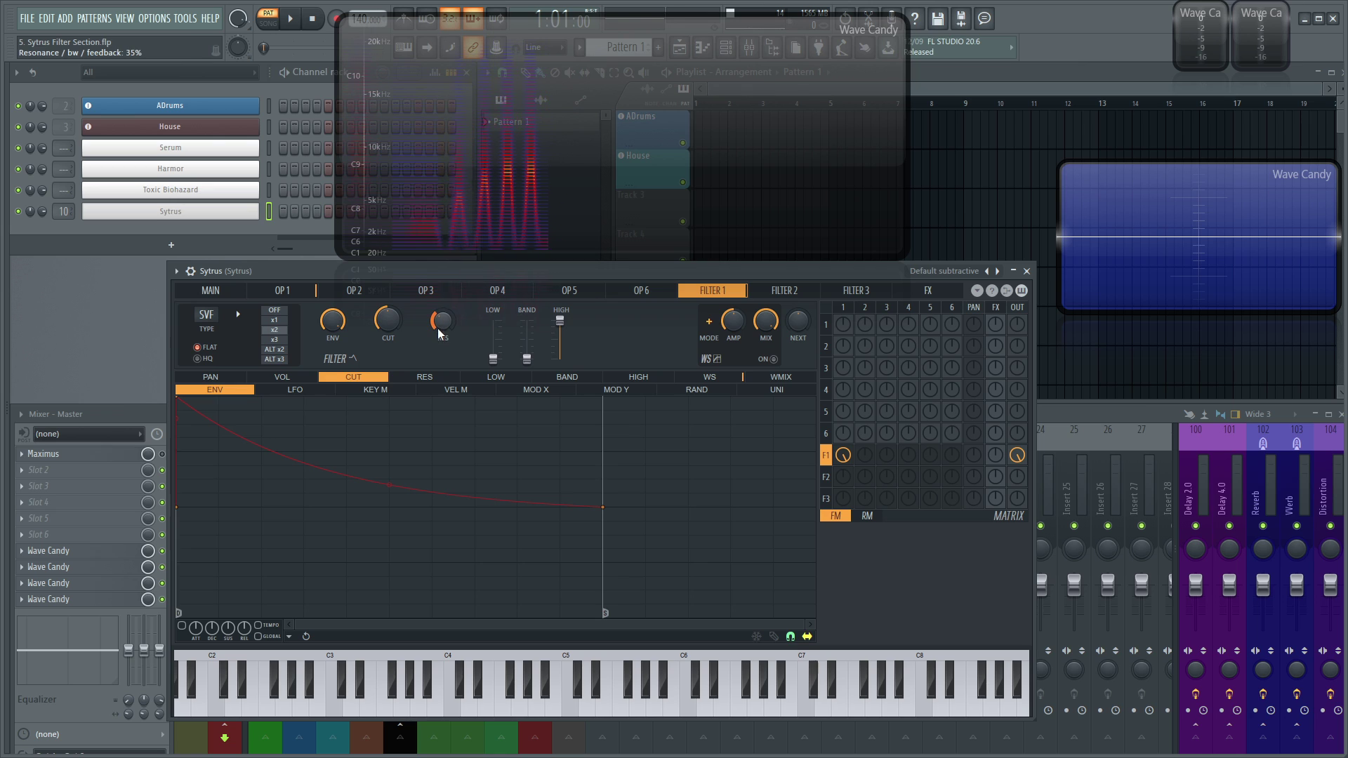
left_click_drag(437, 328, 388, 295)
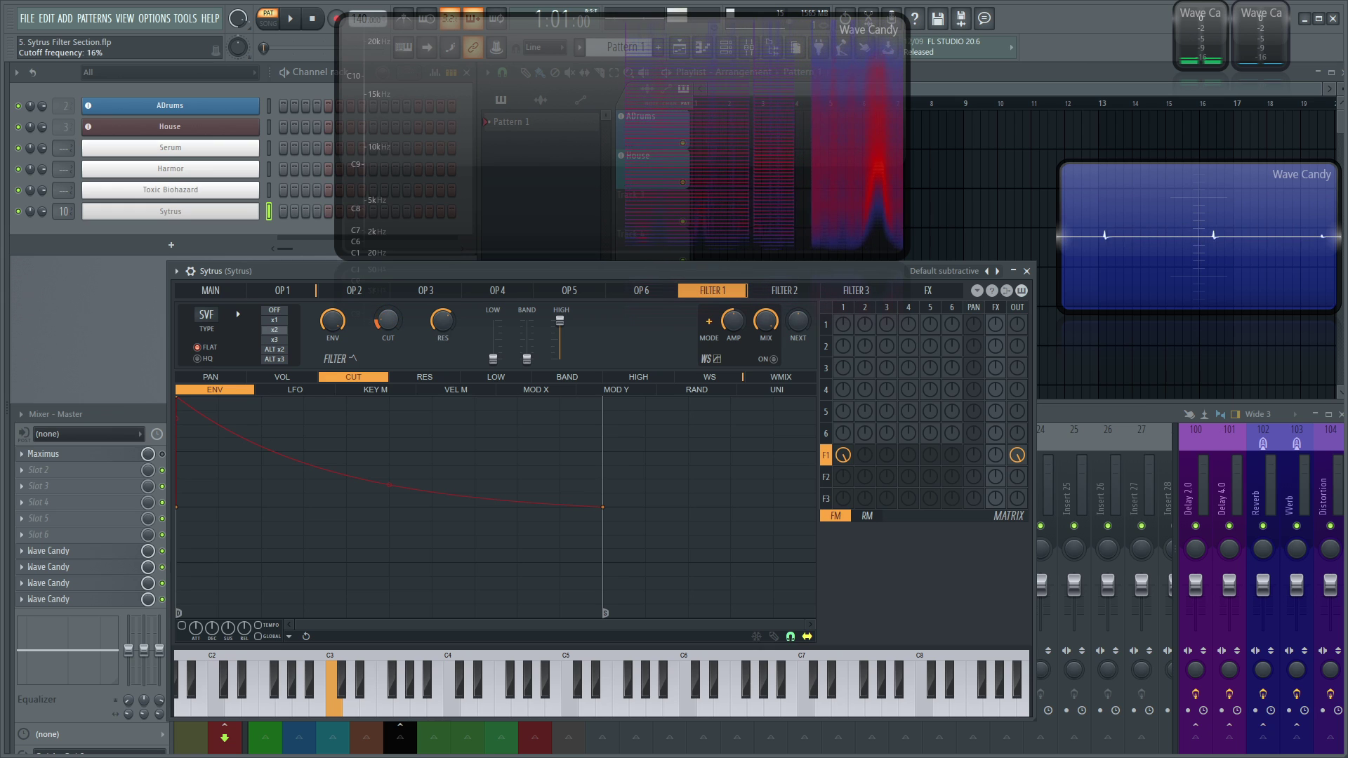
left_click_drag(389, 320, 389, 353)
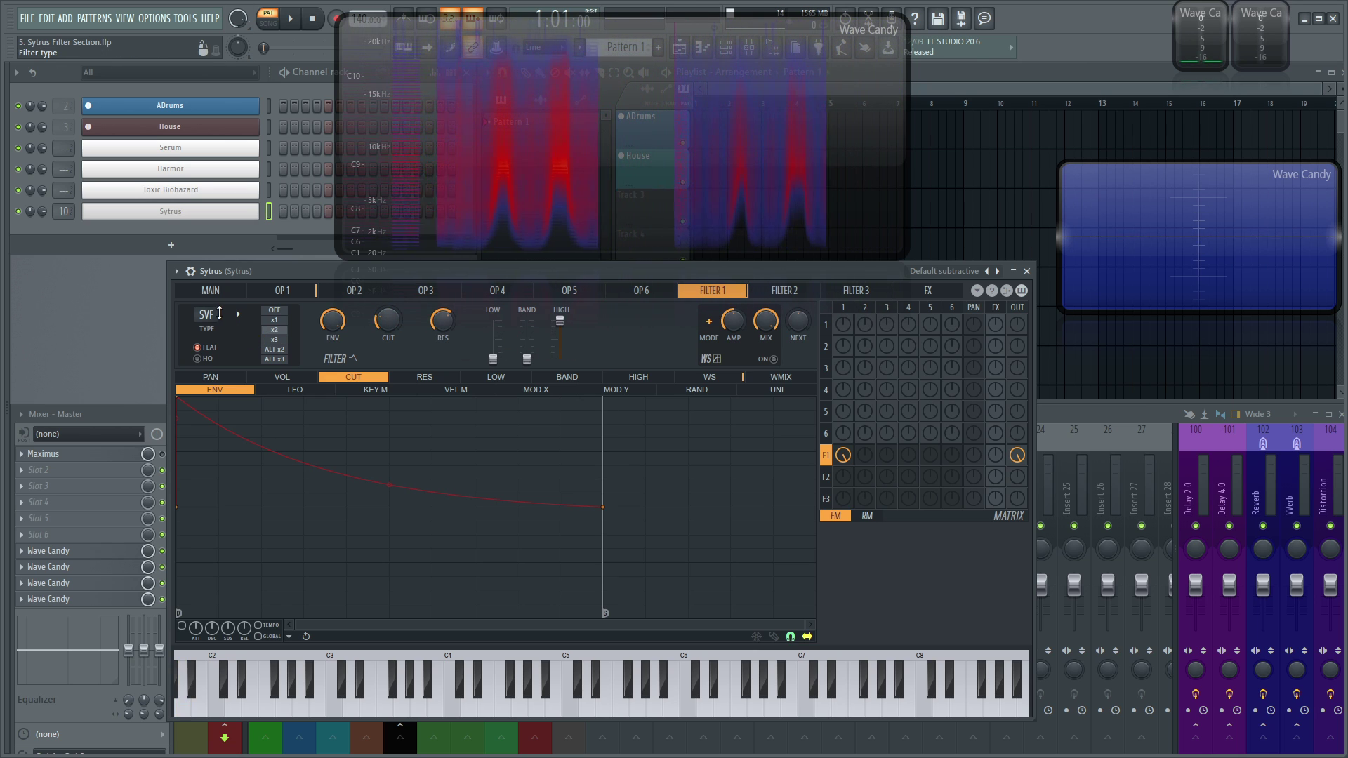
Change Filter 1 to the Lime low pass type and sweep its cutoff, finishing with a high cutoff and minimum resonance
left_click(209, 313)
left_click(251, 344)
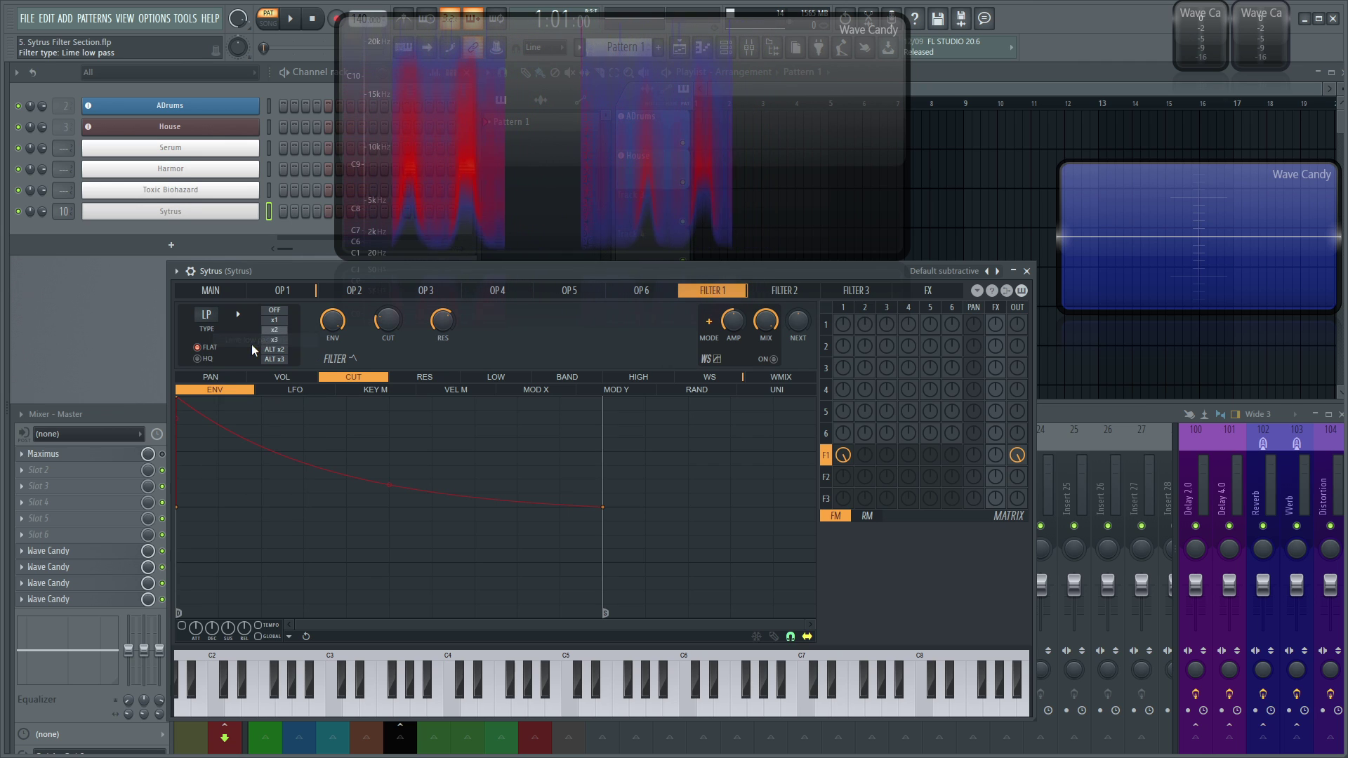
left_click_drag(388, 330, 432, 365)
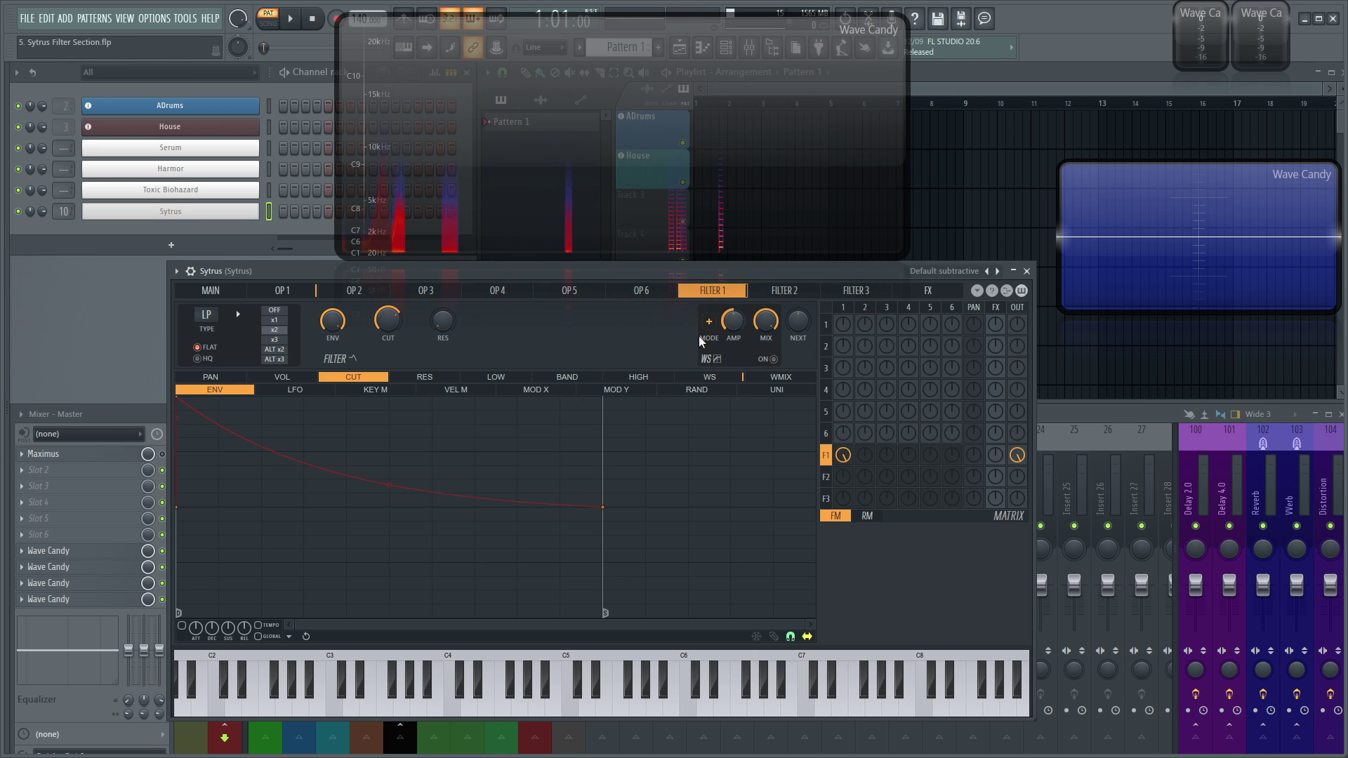
Turn on Filter 1's waveshaper, raise its amp, and set its mix to 0% for a dry comparison
left_click(774, 360)
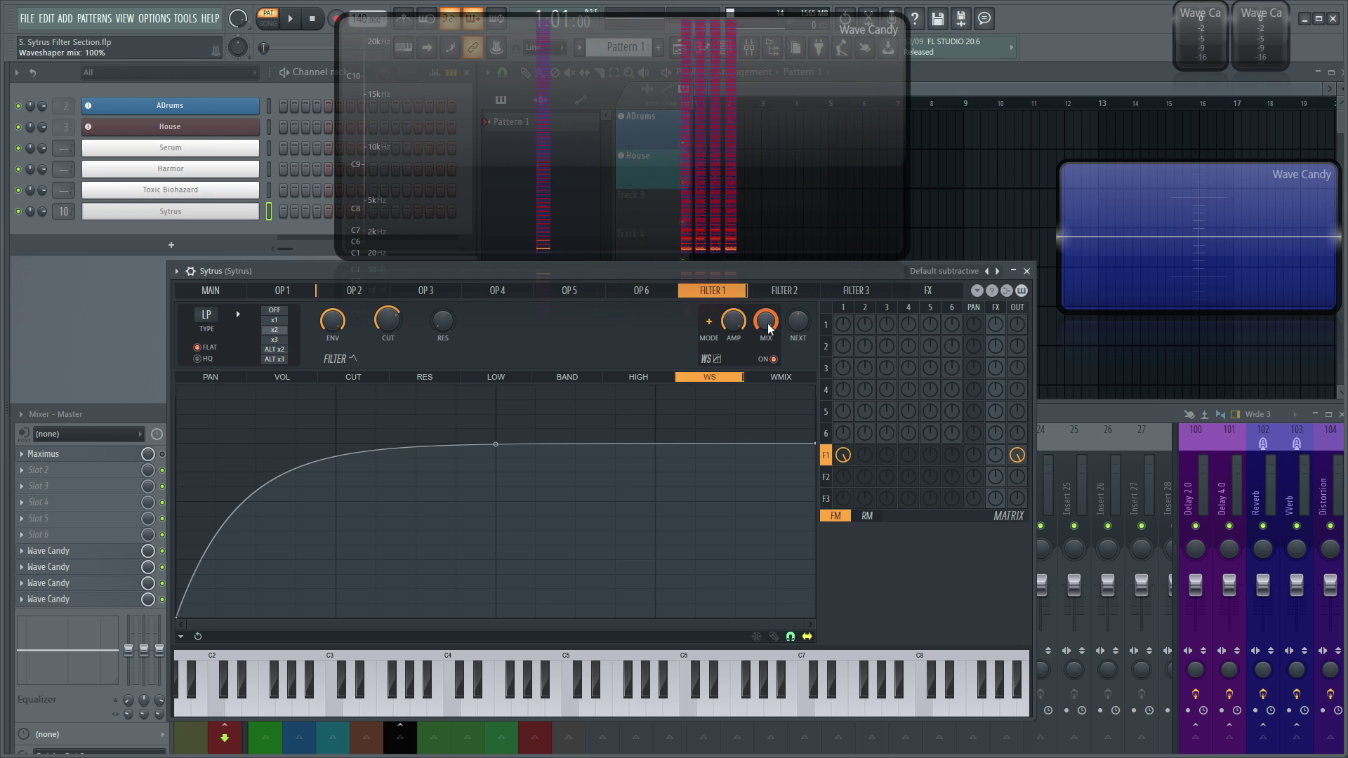
left_click_drag(768, 327, 768, 393)
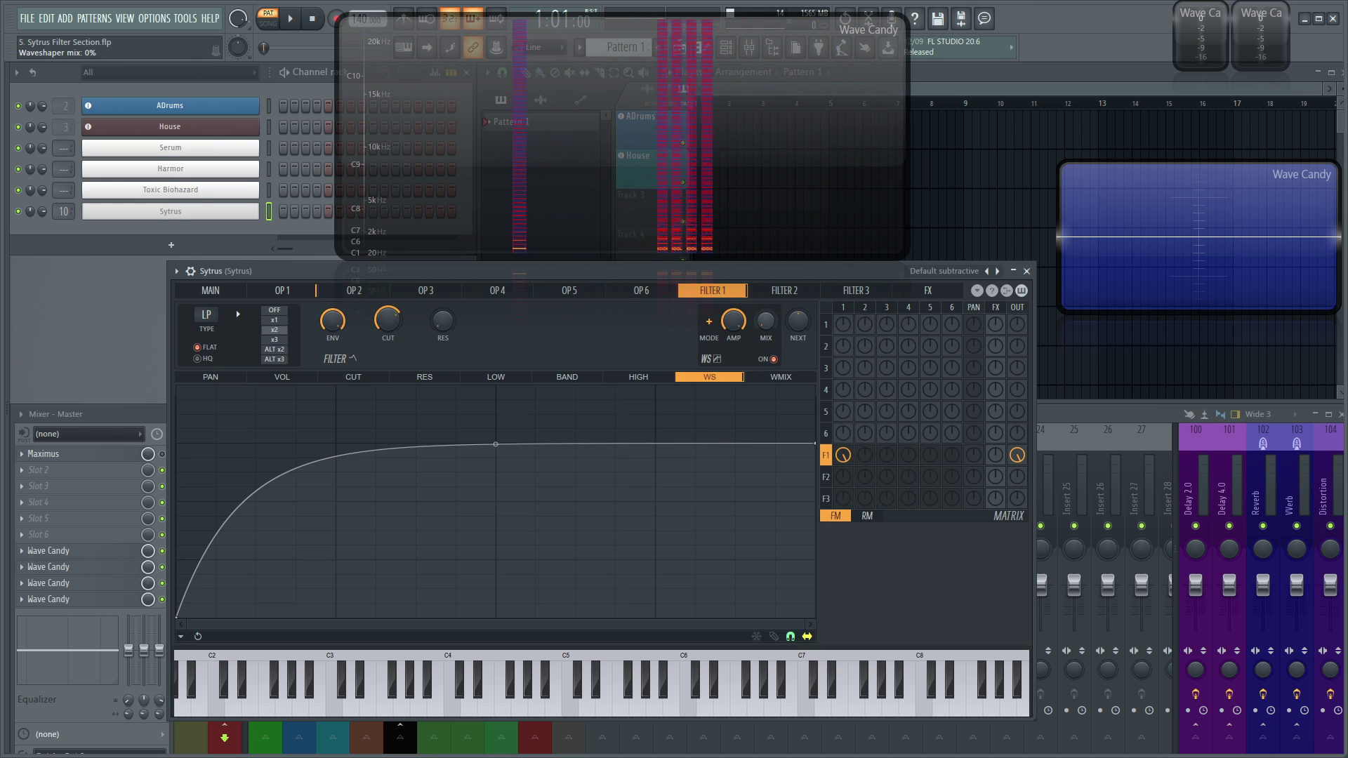
left_click(774, 359)
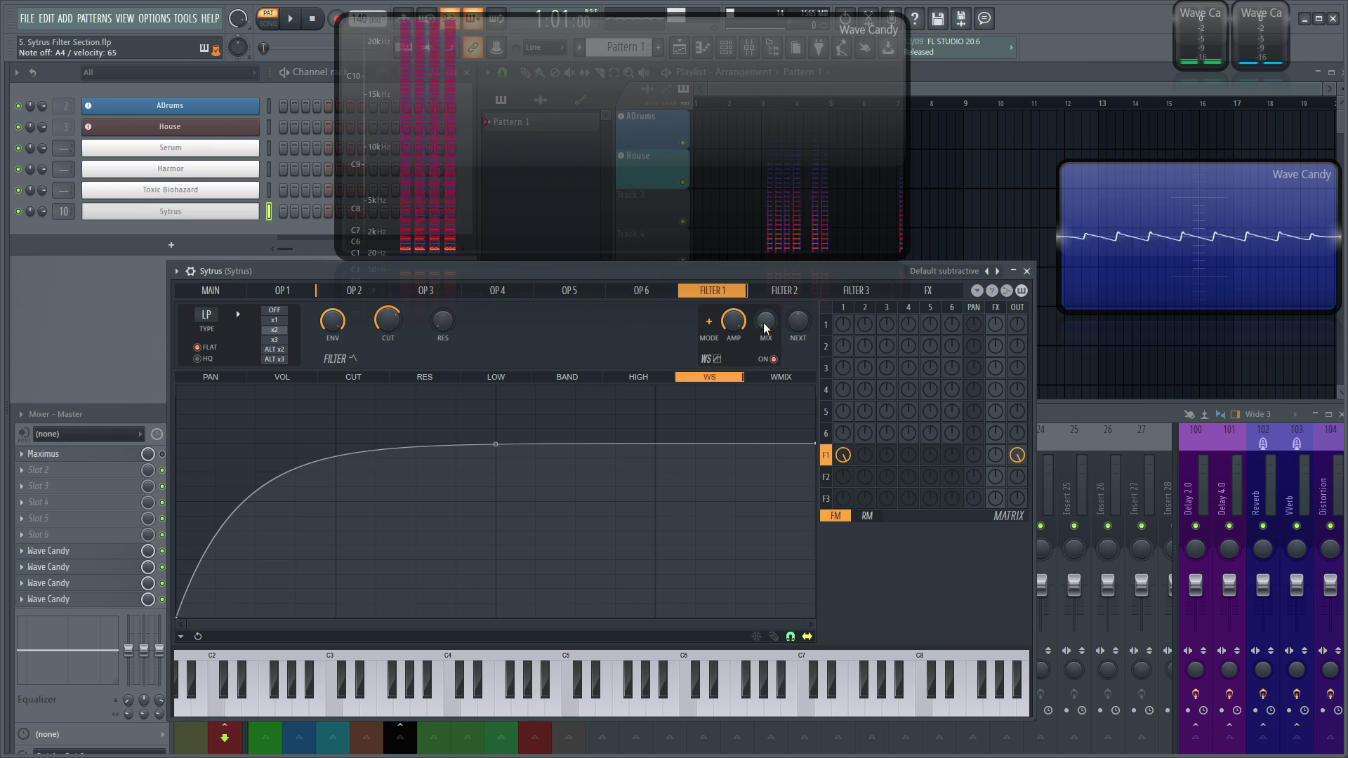
Raise the waveshaper mix through 71% to 91% and beyond while playing test notes and chords
left_click_drag(764, 322, 764, 302)
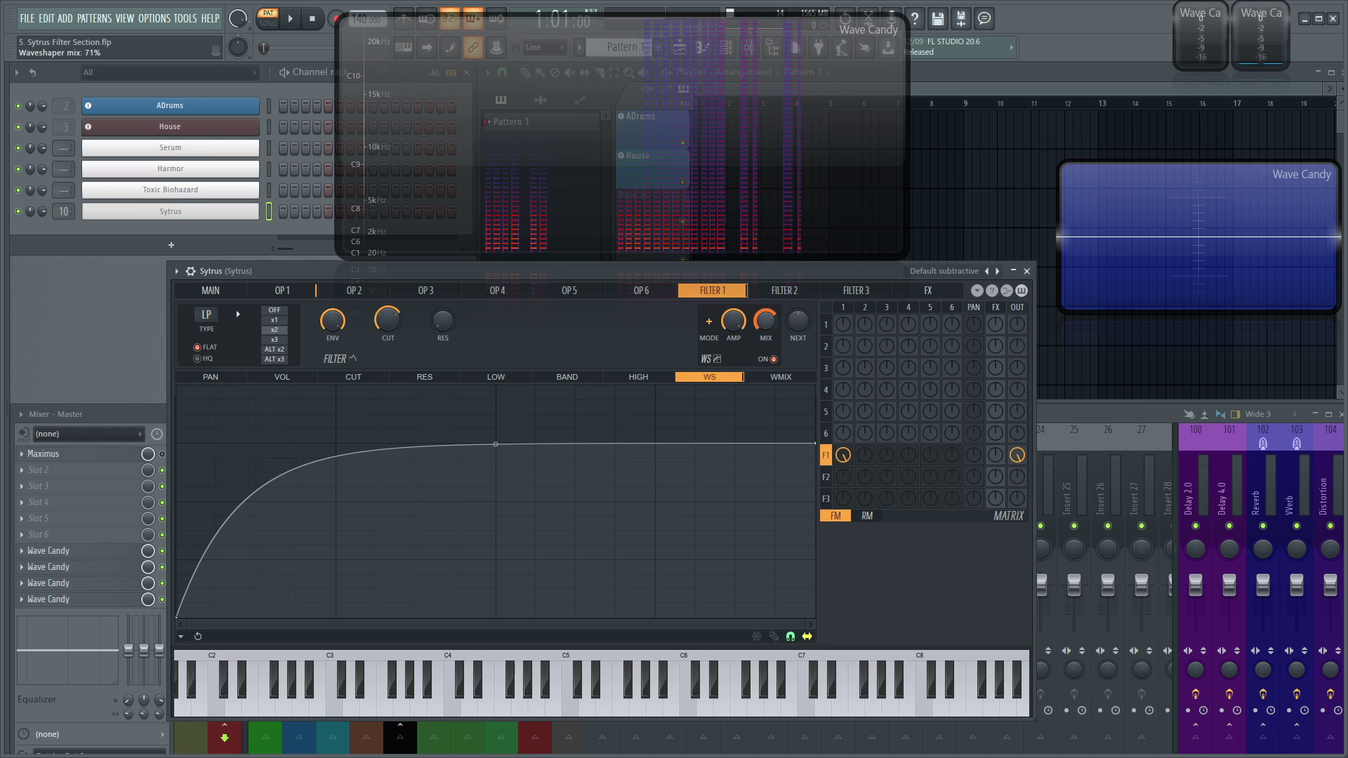
left_click_drag(765, 323, 764, 308)
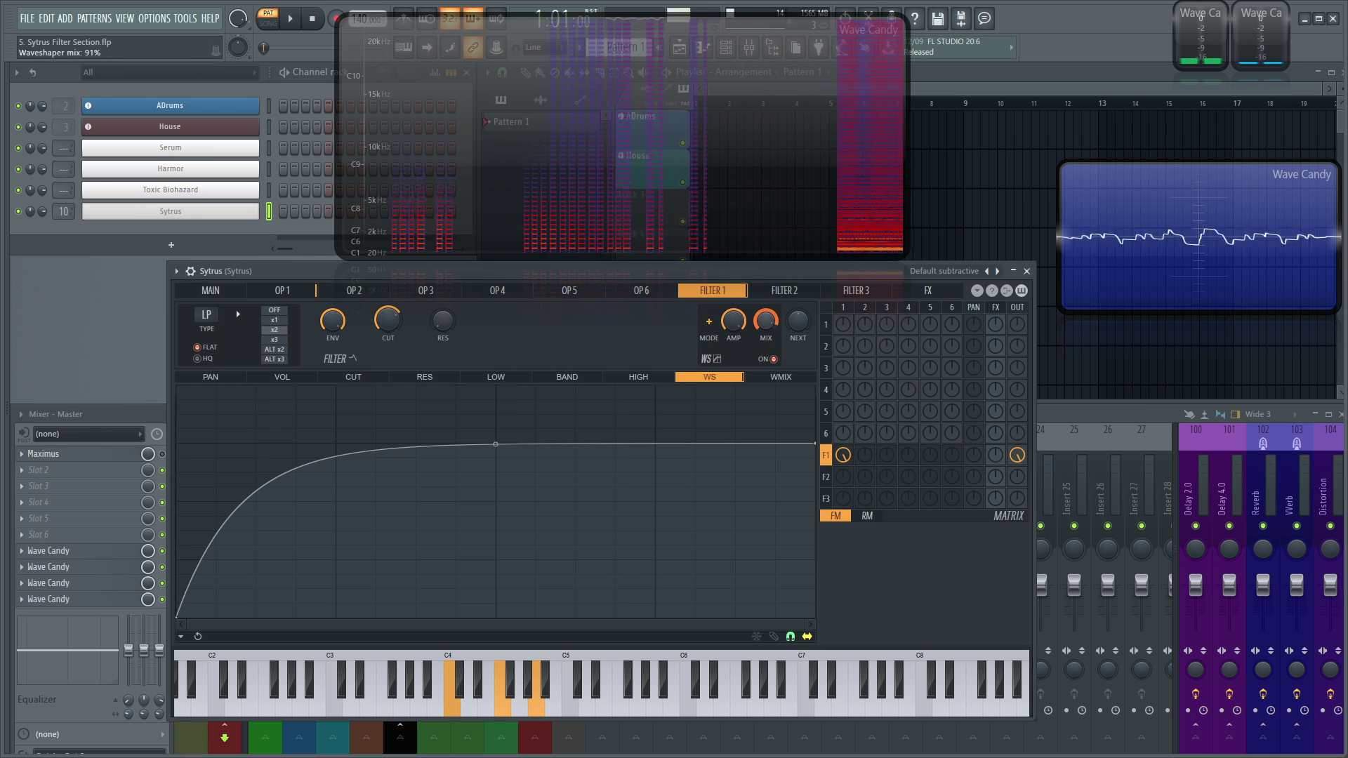
left_click_drag(765, 327, 769, 327)
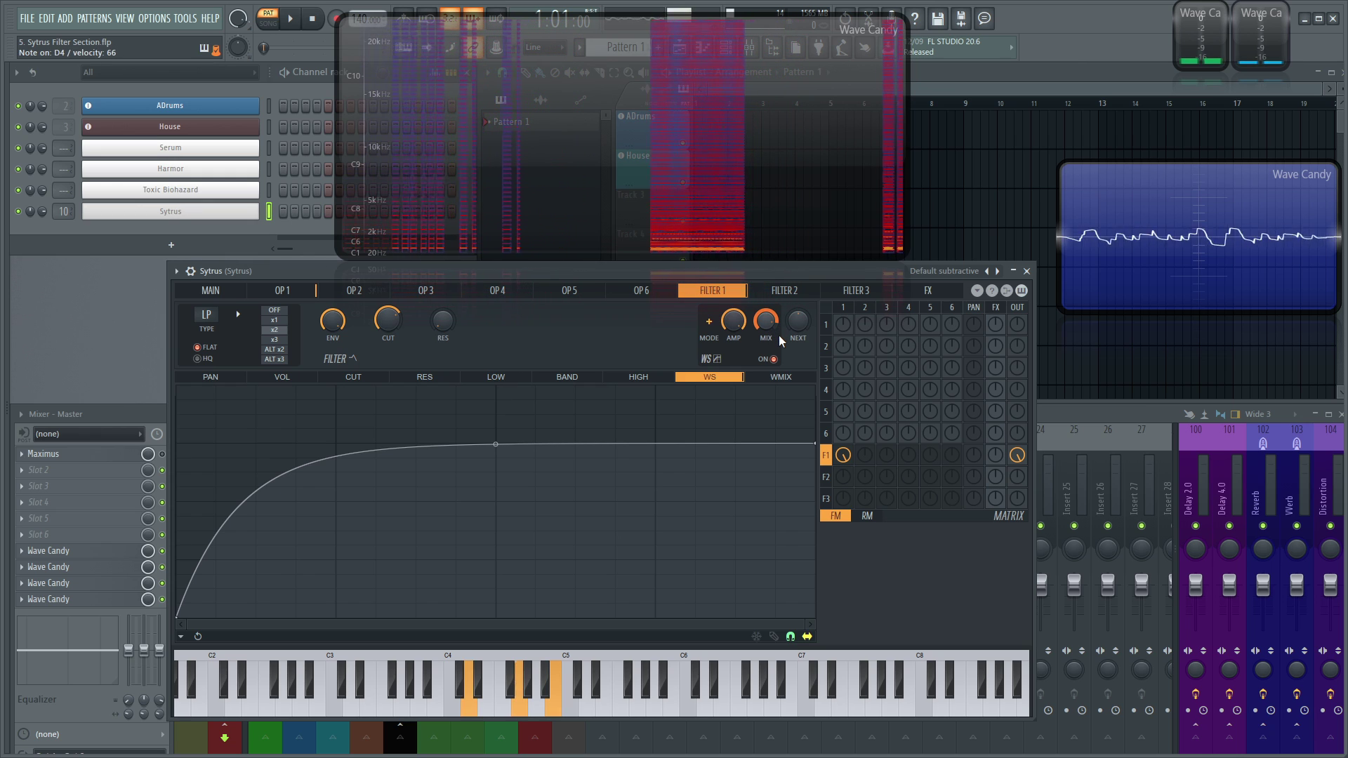
Set the patch's unison order to 4 and raise the unison pitch amount slightly
left_click(211, 290)
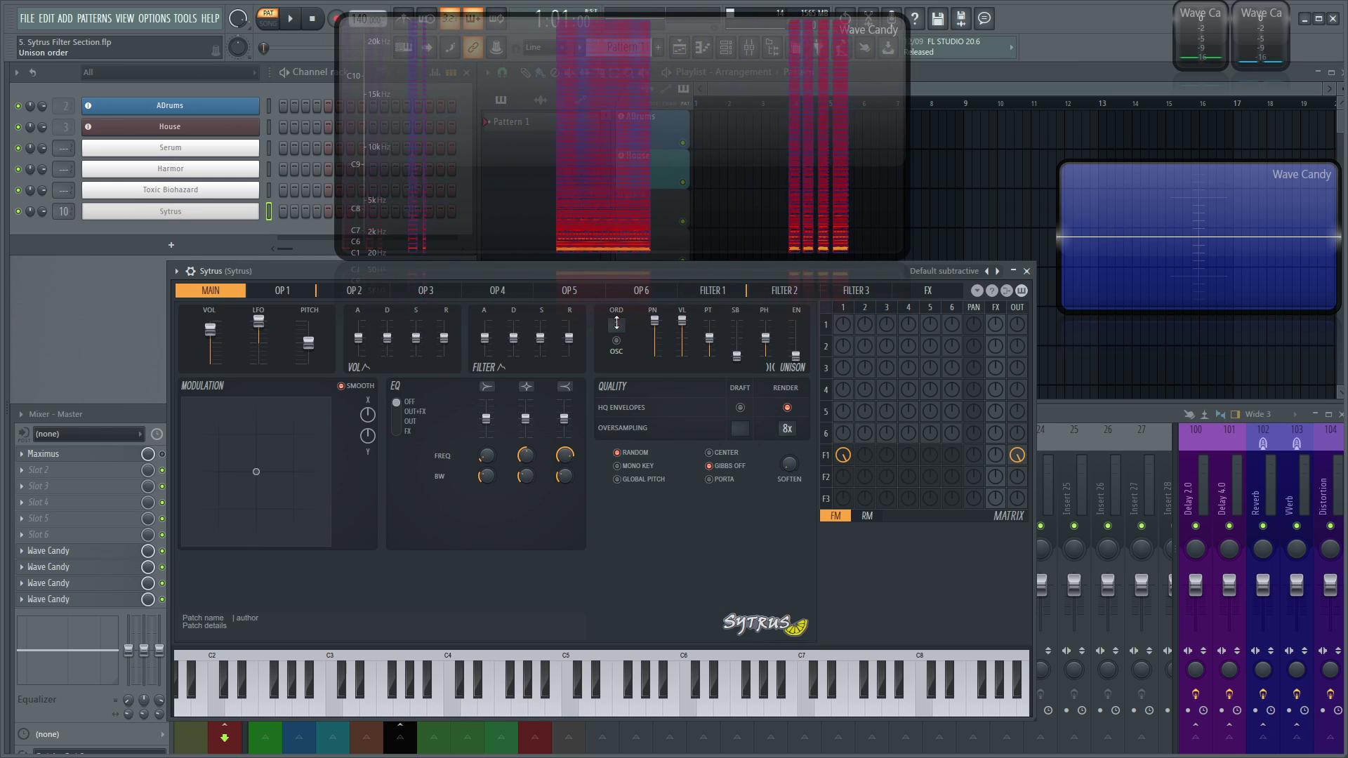
left_click_drag(617, 325, 617, 332)
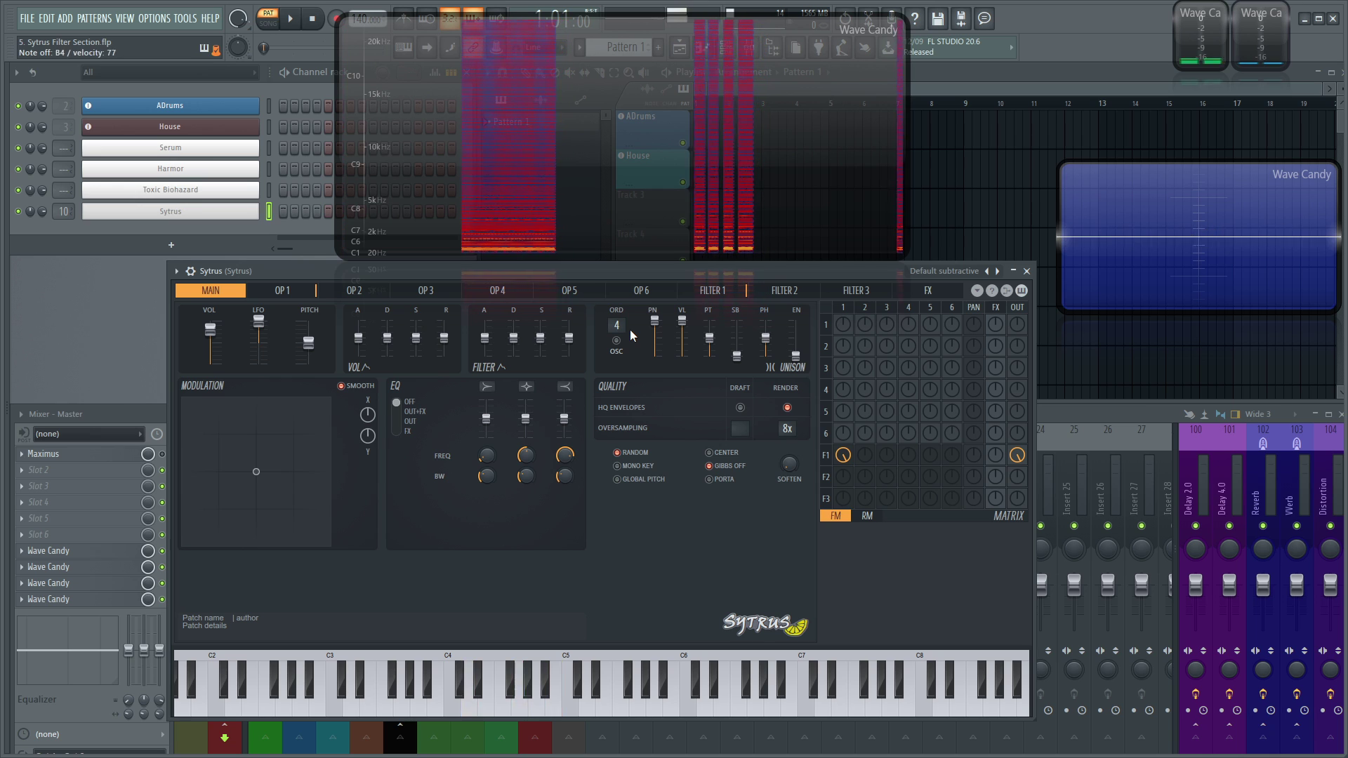
left_click_drag(711, 339, 710, 329)
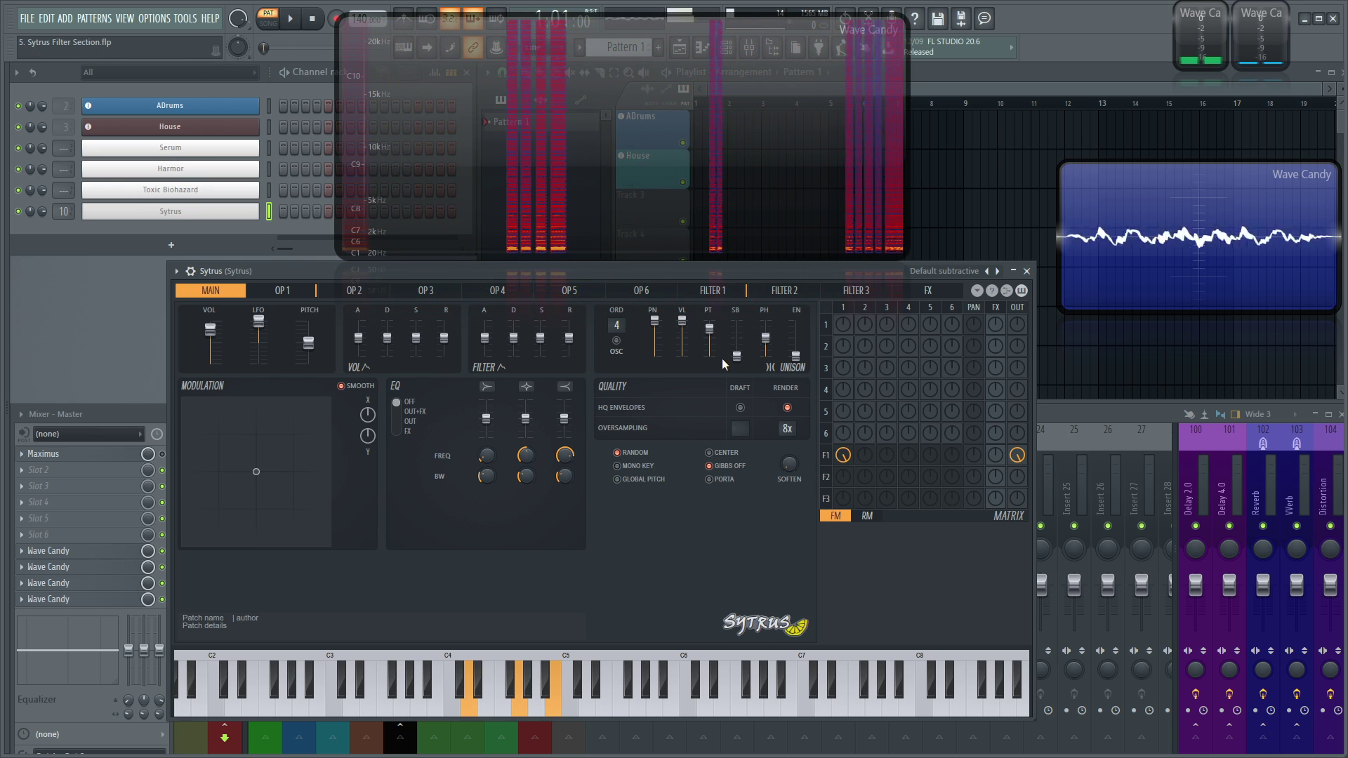
Set the chorus order to 0, have the reverb switched on, and route Filter 1 to the effects
left_click(928, 290)
left_click_drag(245, 325, 245, 351)
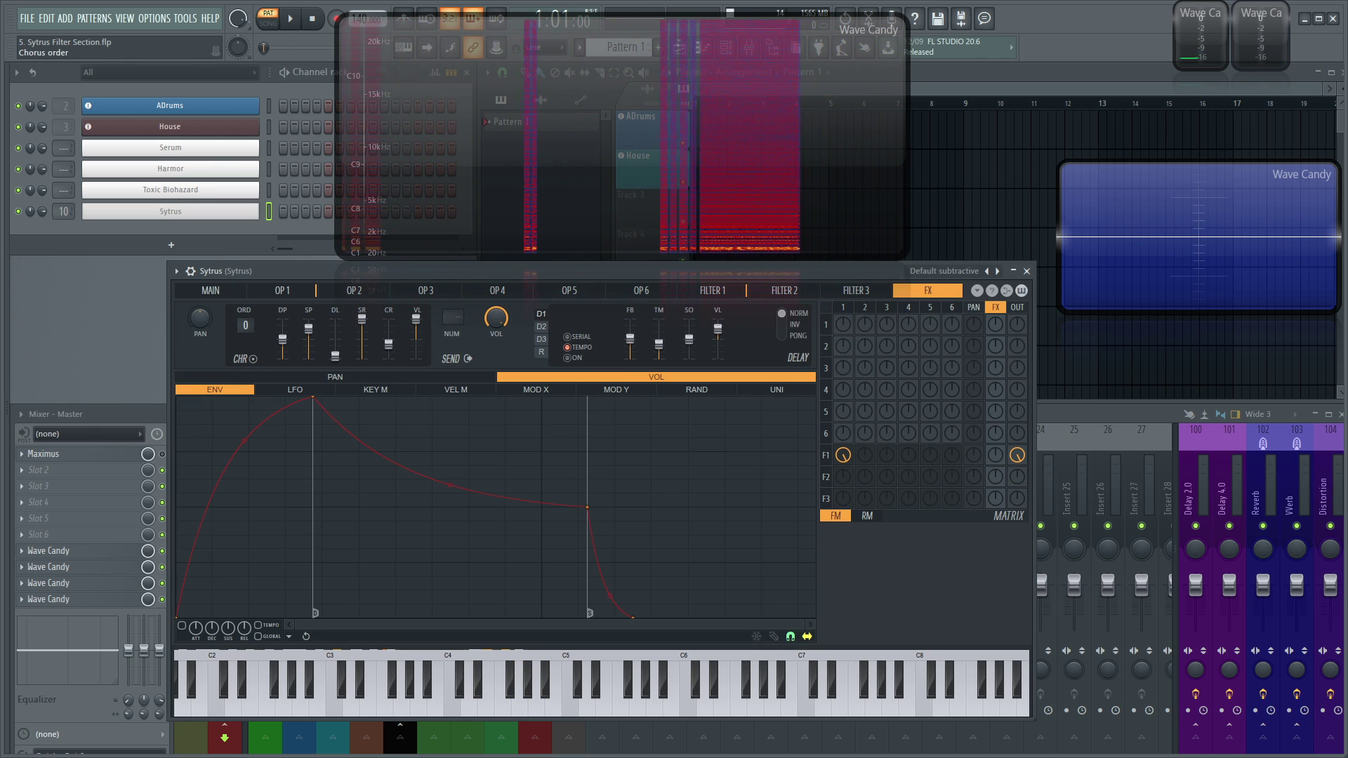
left_click(577, 358)
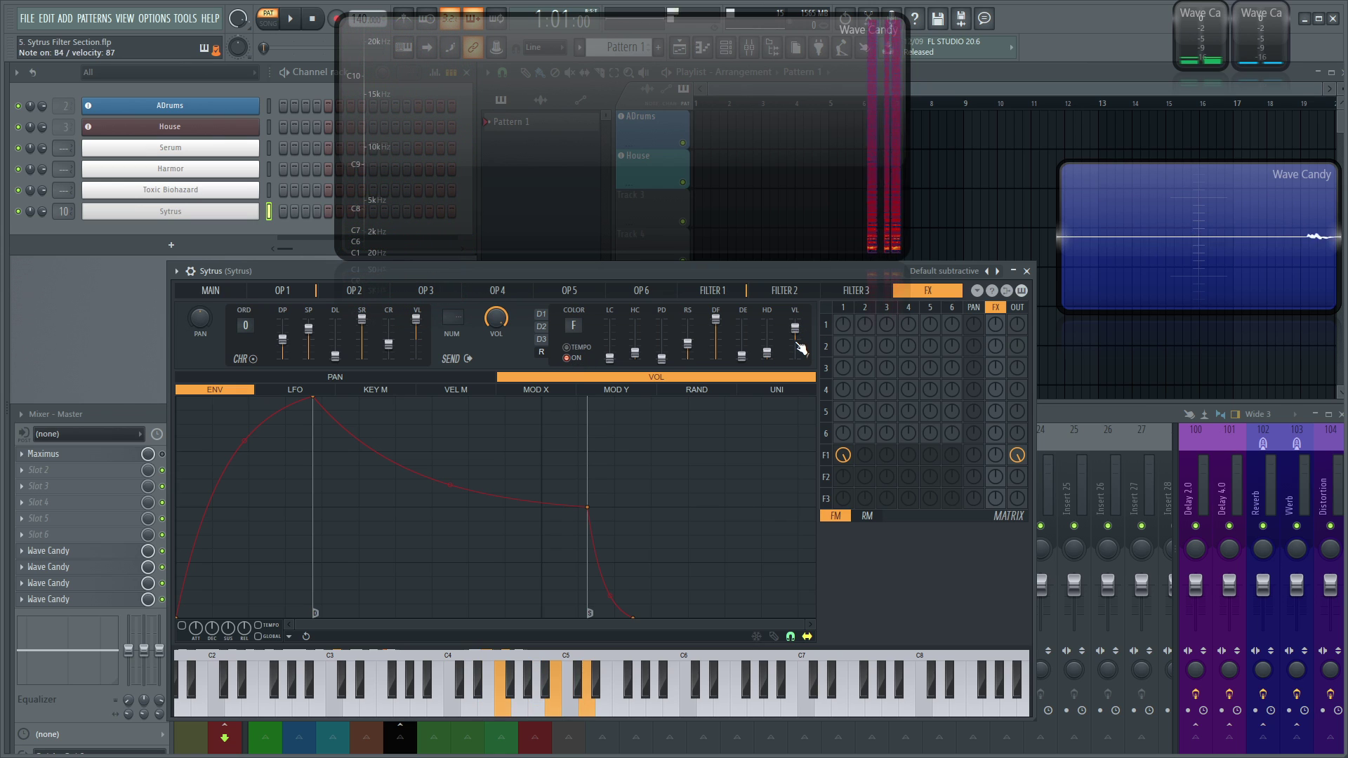
mouse_move(995, 455)
left_mouse_down()
mouse_move(995, 411)
mouse_move(995, 439)
left_mouse_up()
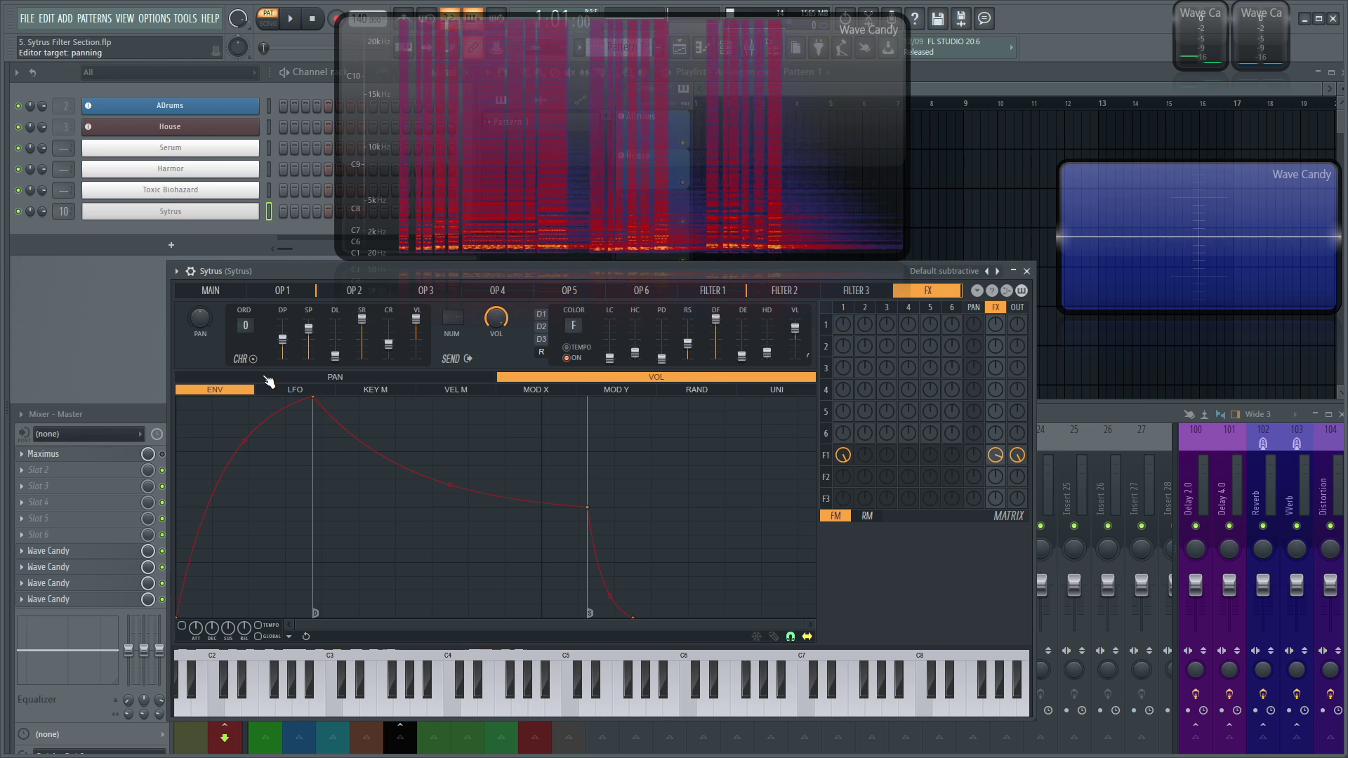
Give Operator 2 a band-limited saw waveform with a 4.0000 frequency ratio and route it into Filter 1
left_click(424, 290)
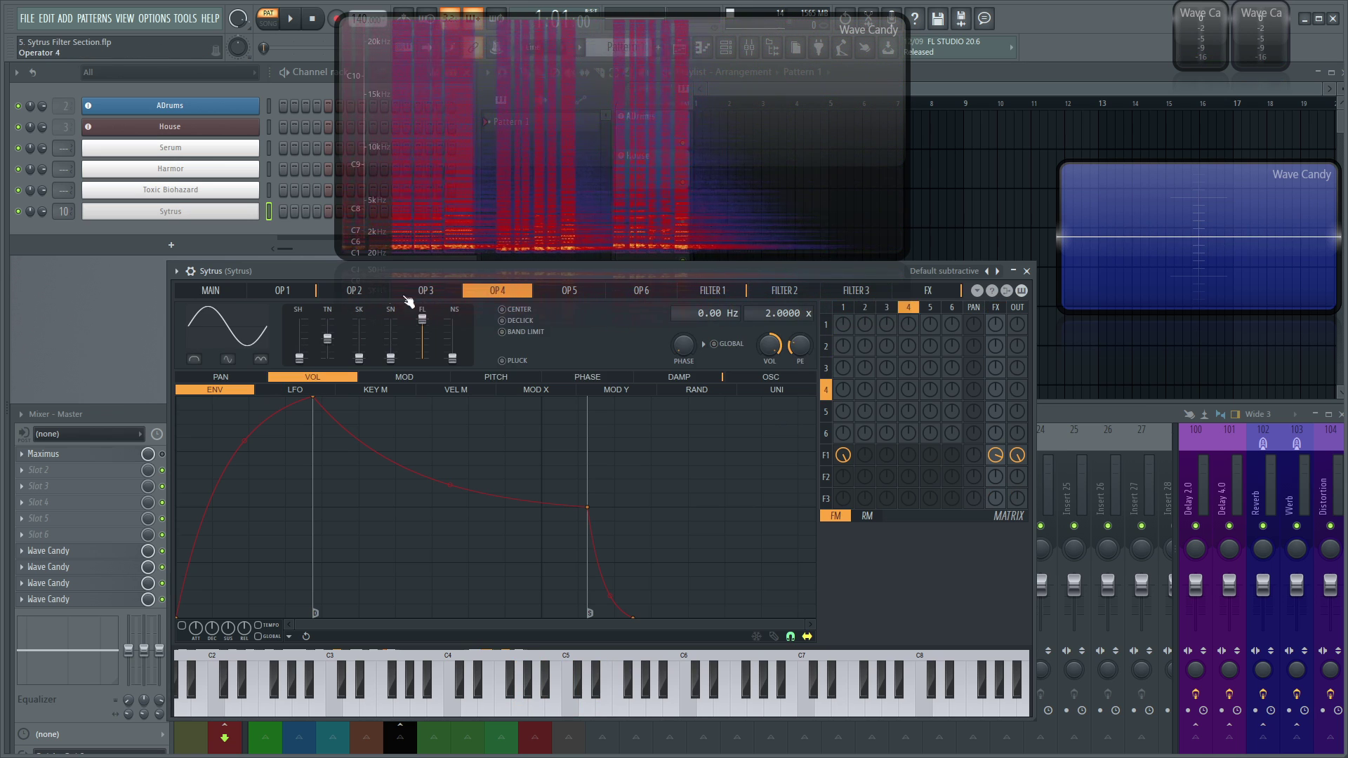
left_click(372, 292)
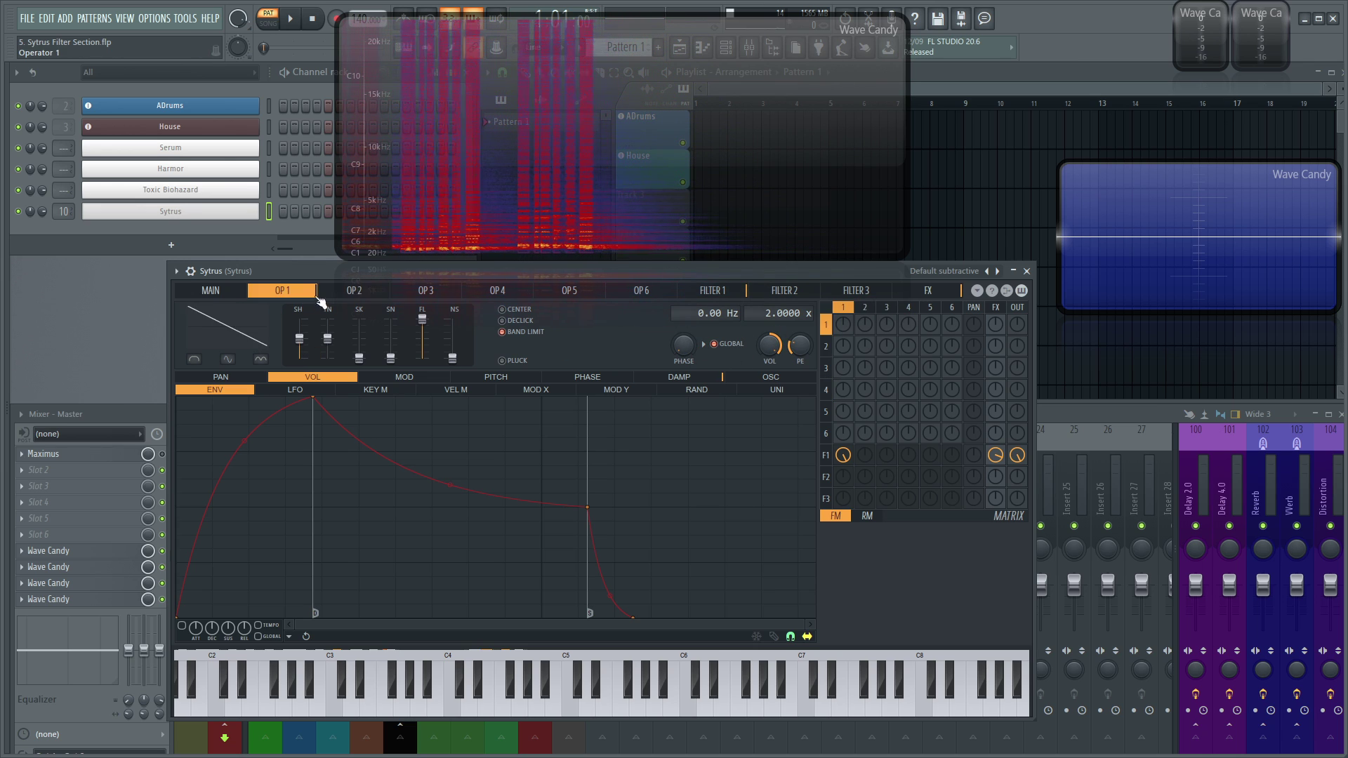
left_click(211, 331)
left_click(267, 362)
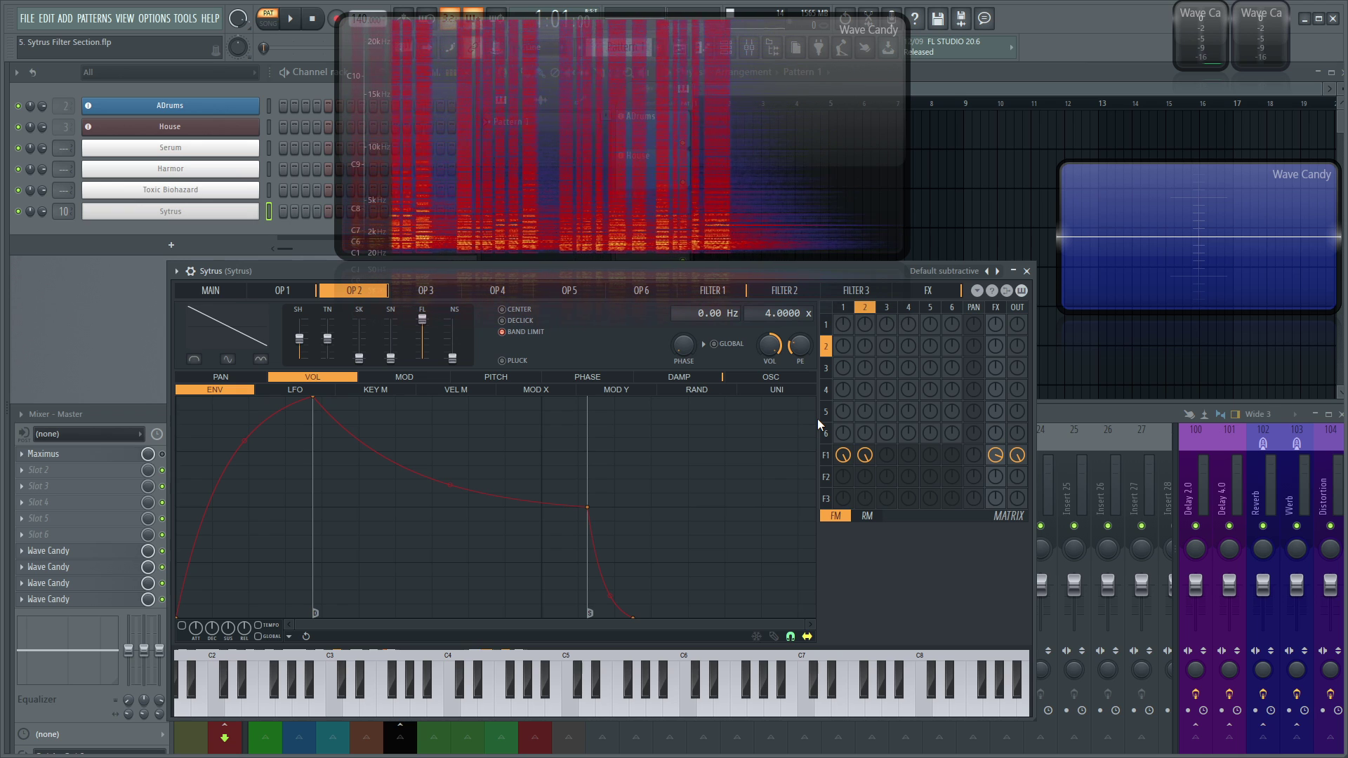
Remove Operator 2's routing into Filter 1 and open the waveshaper mix envelope for Filter 1
left_click(727, 293)
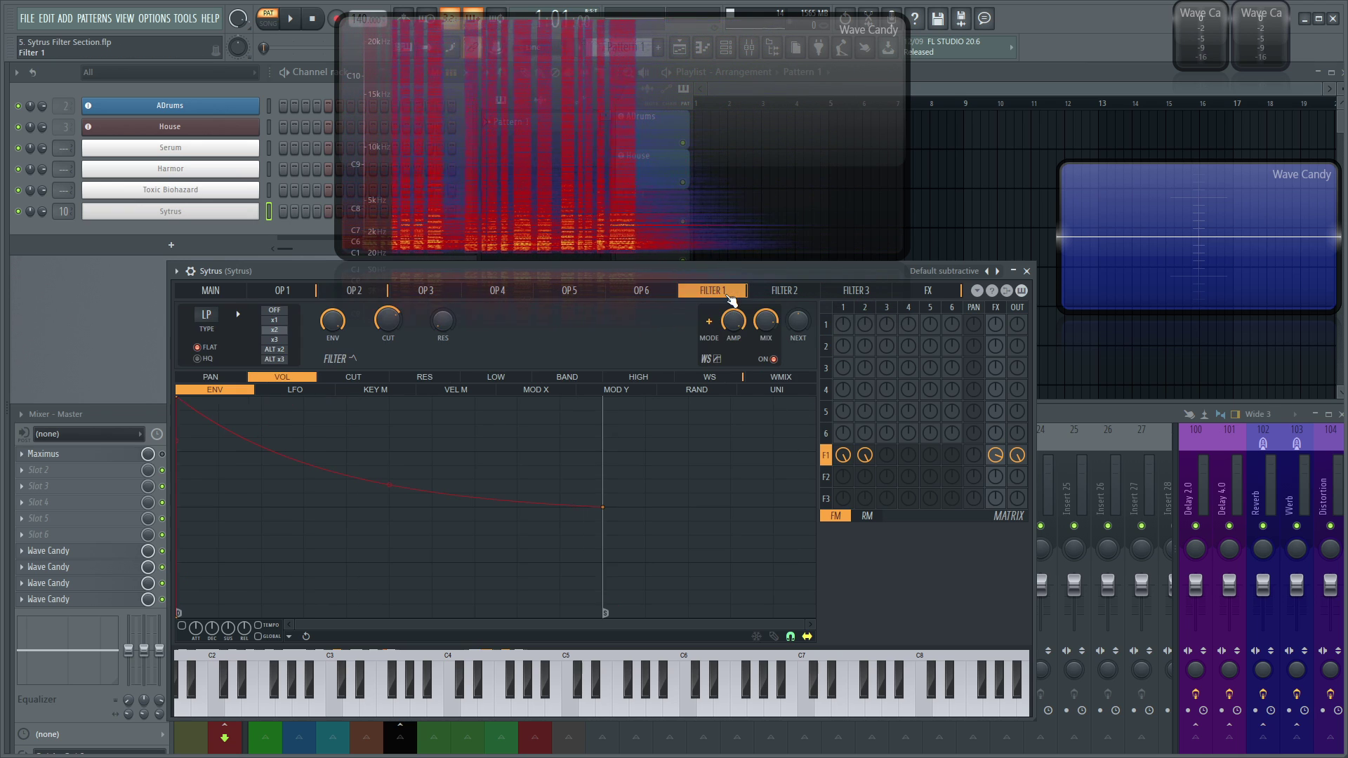
left_click(785, 377)
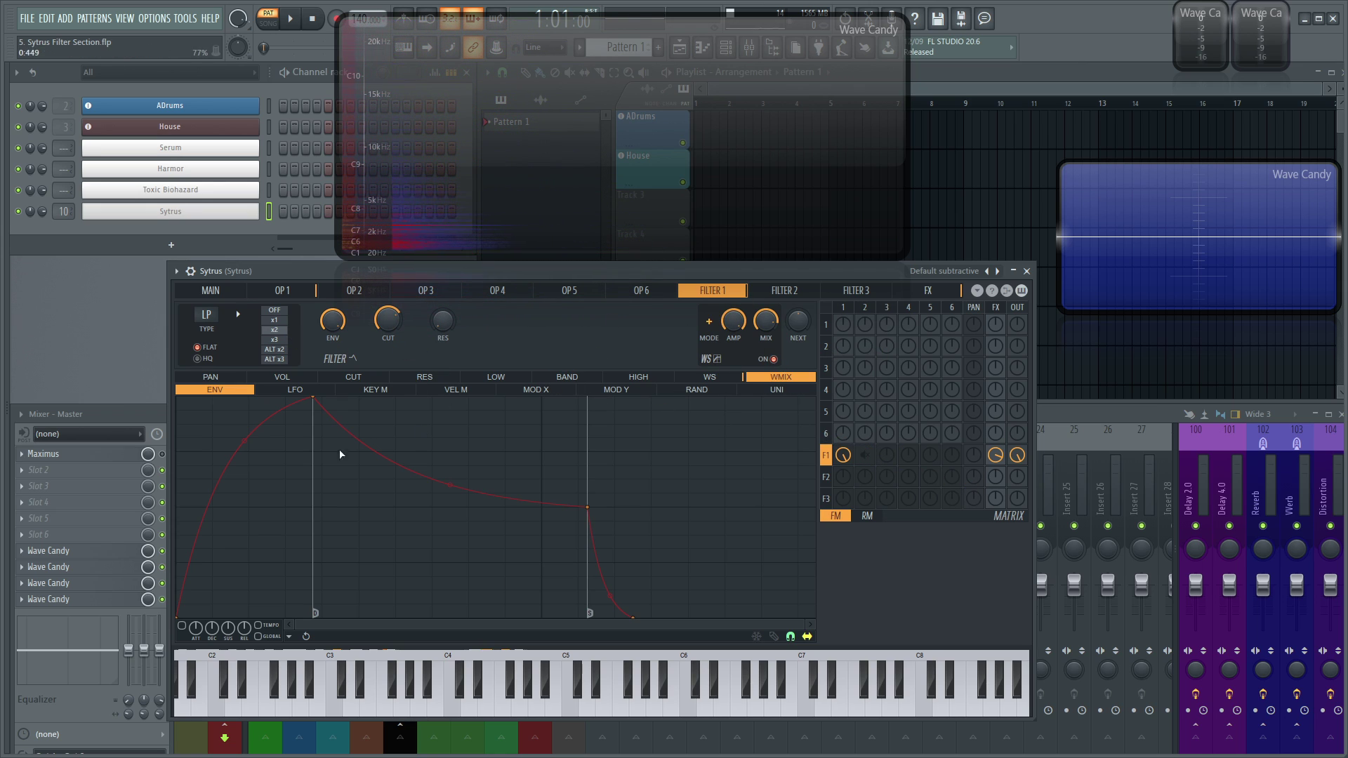
Reshape Filter 1's waveshaper curve with a maximum start, a middle point at zero and a raised end point, bending both segments
left_click(723, 378)
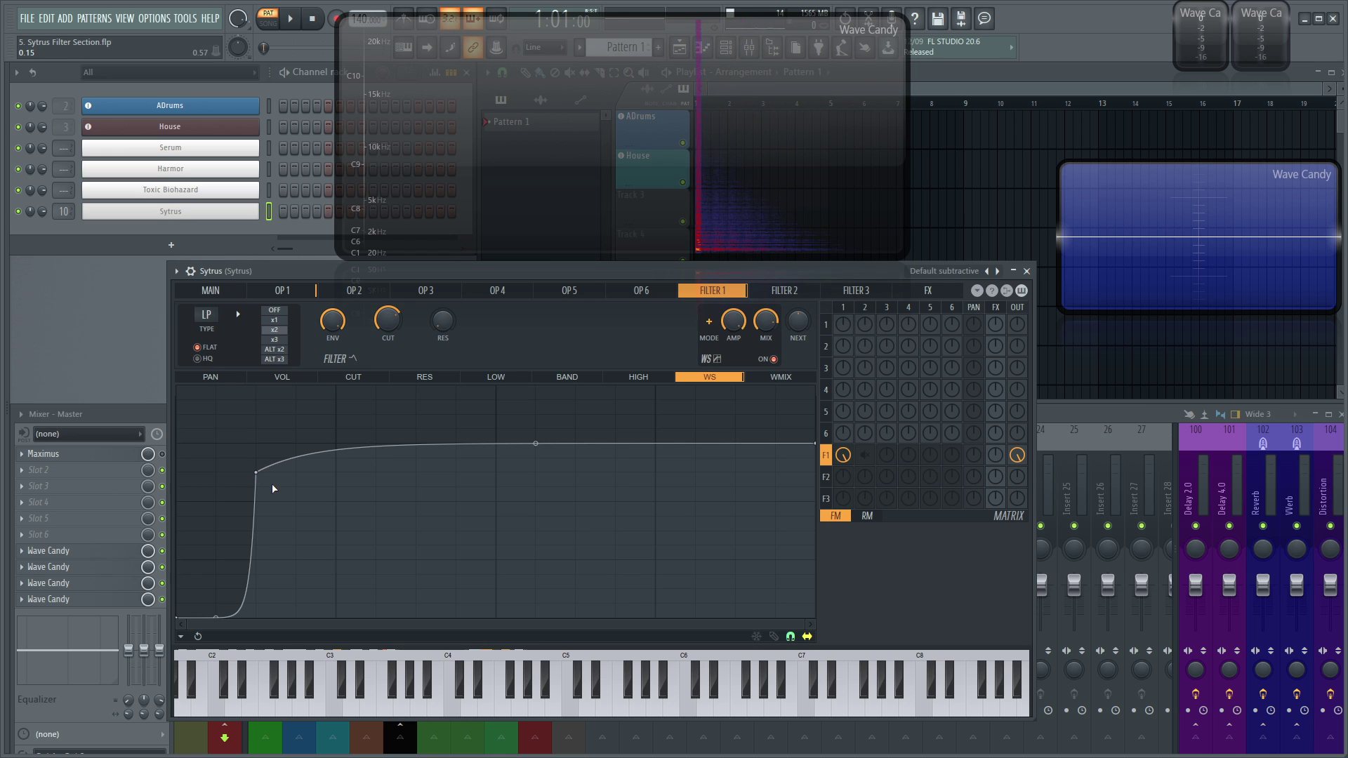
left_click_drag(176, 617, 180, 403)
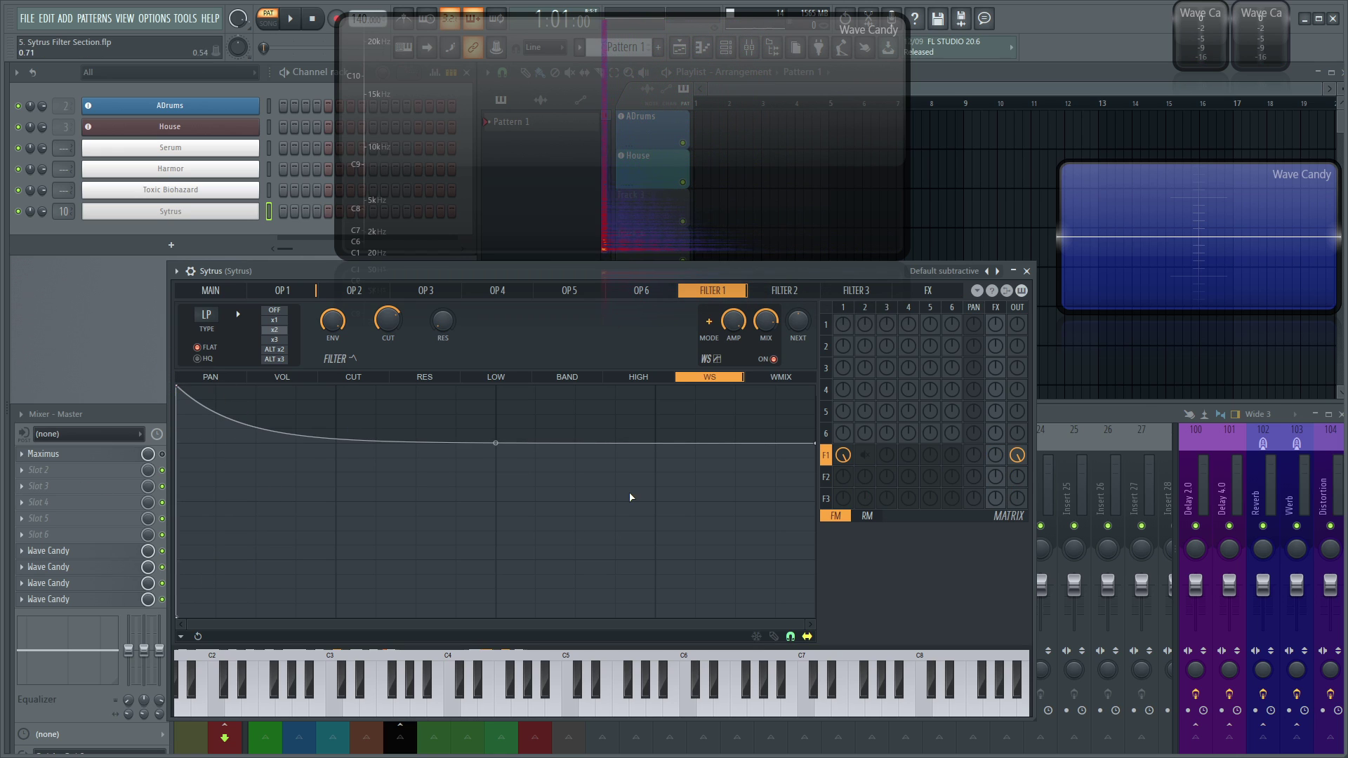
left_click_drag(498, 446, 498, 619)
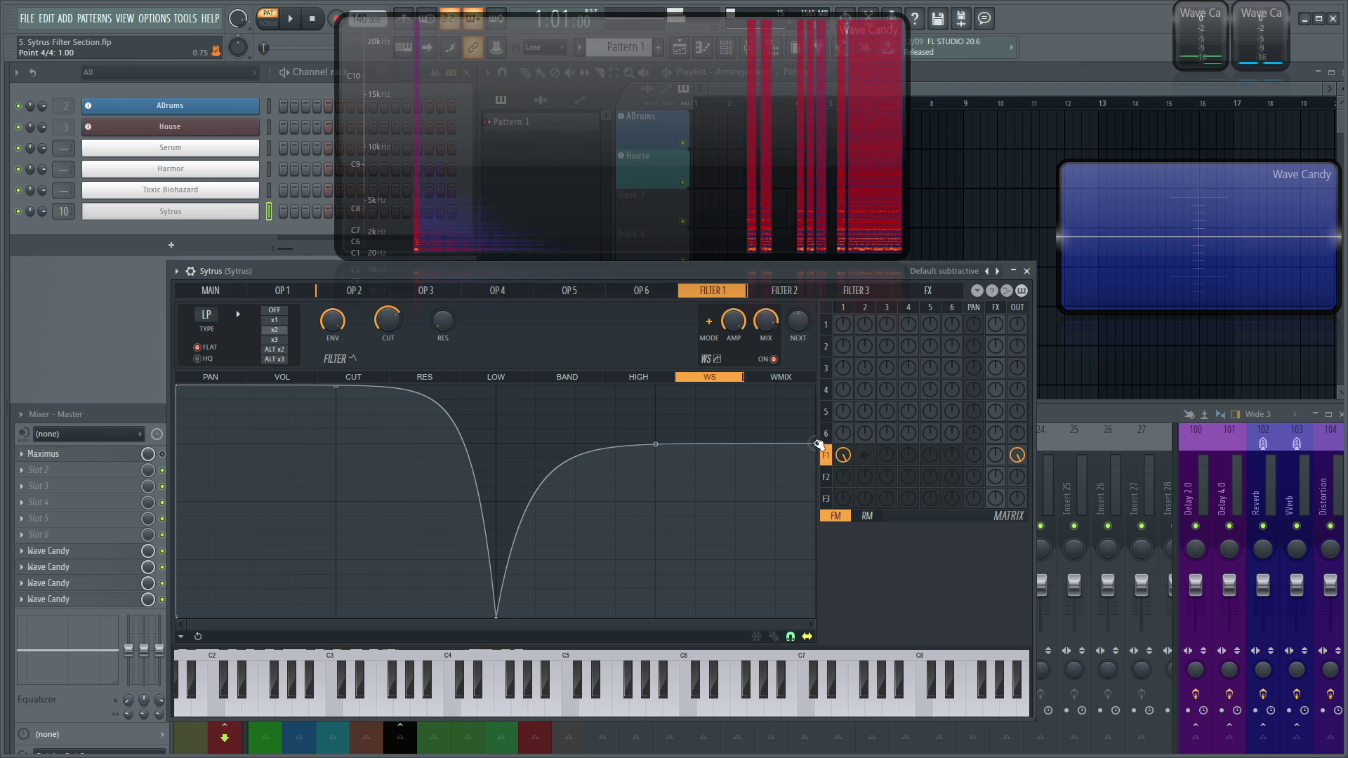
left_click_drag(815, 443, 816, 415)
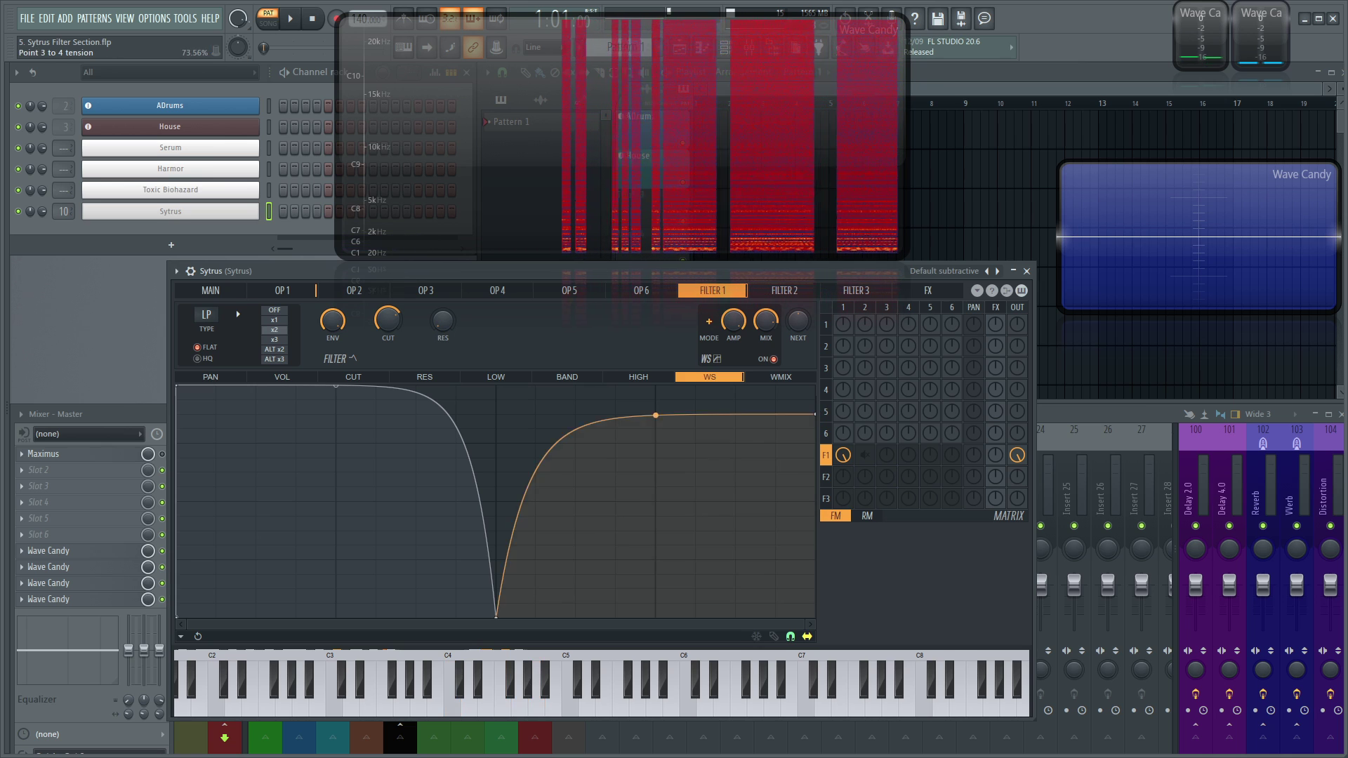
left_click_drag(655, 415, 655, 617)
left_click_drag(336, 387, 336, 395)
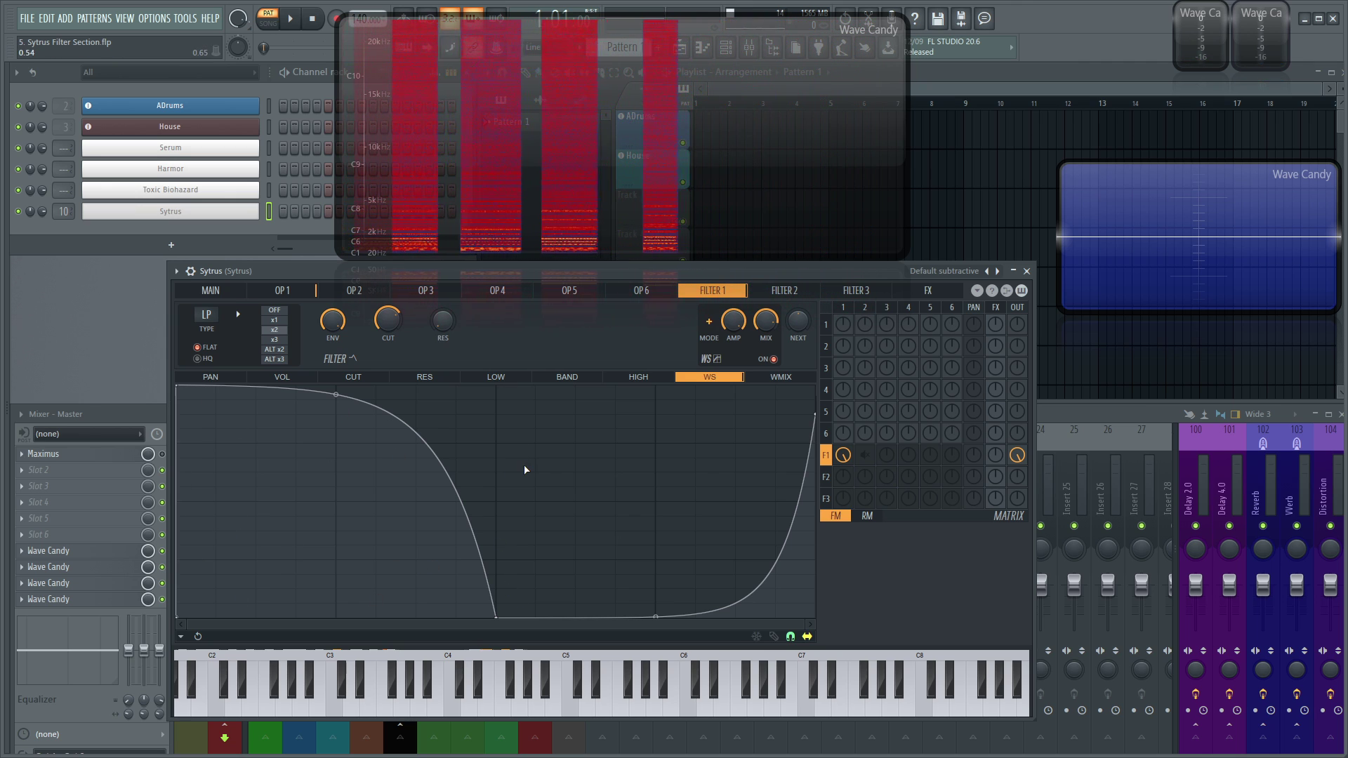
Switch Filter 1's waveshaper to bipolar mode so its curve covers positive and negative values
left_click(709, 327)
left_click(710, 329)
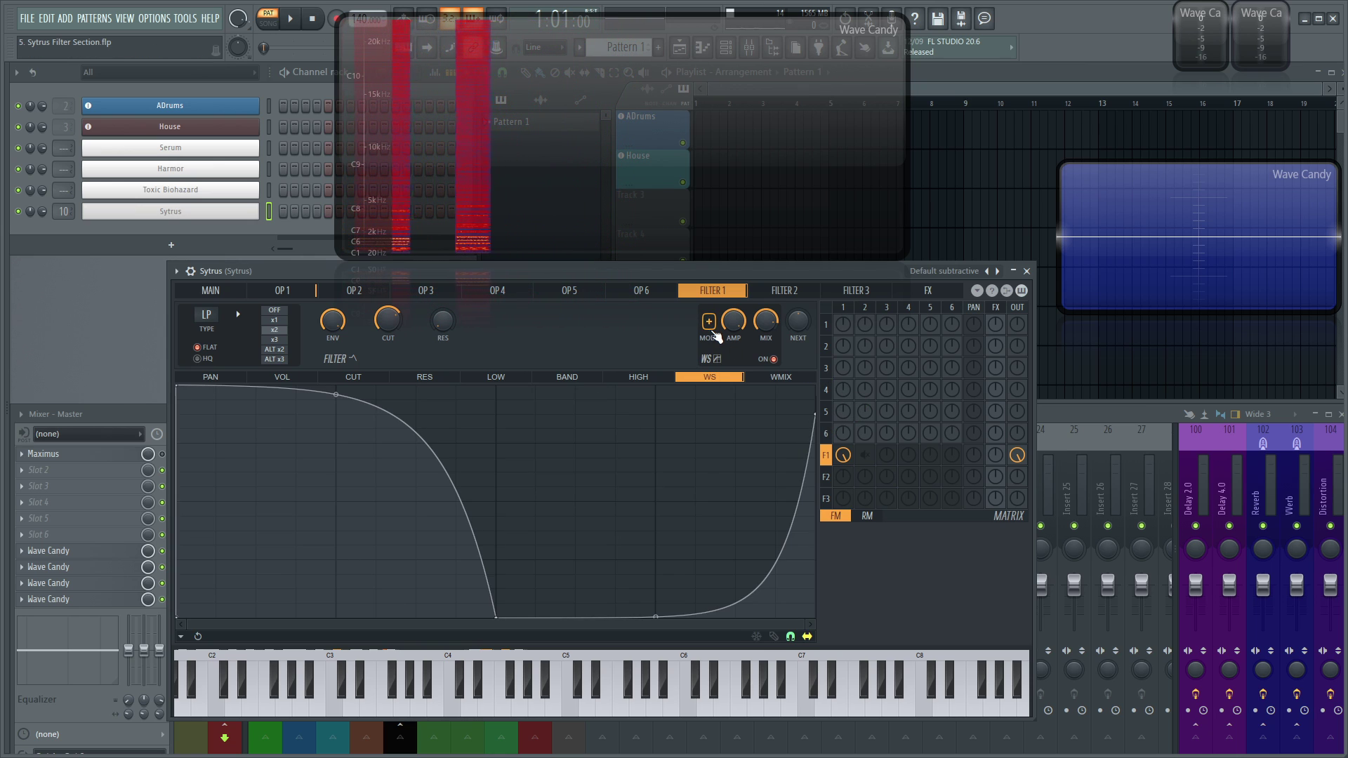
left_click(712, 331)
scroll(713, 334, "down", 1)
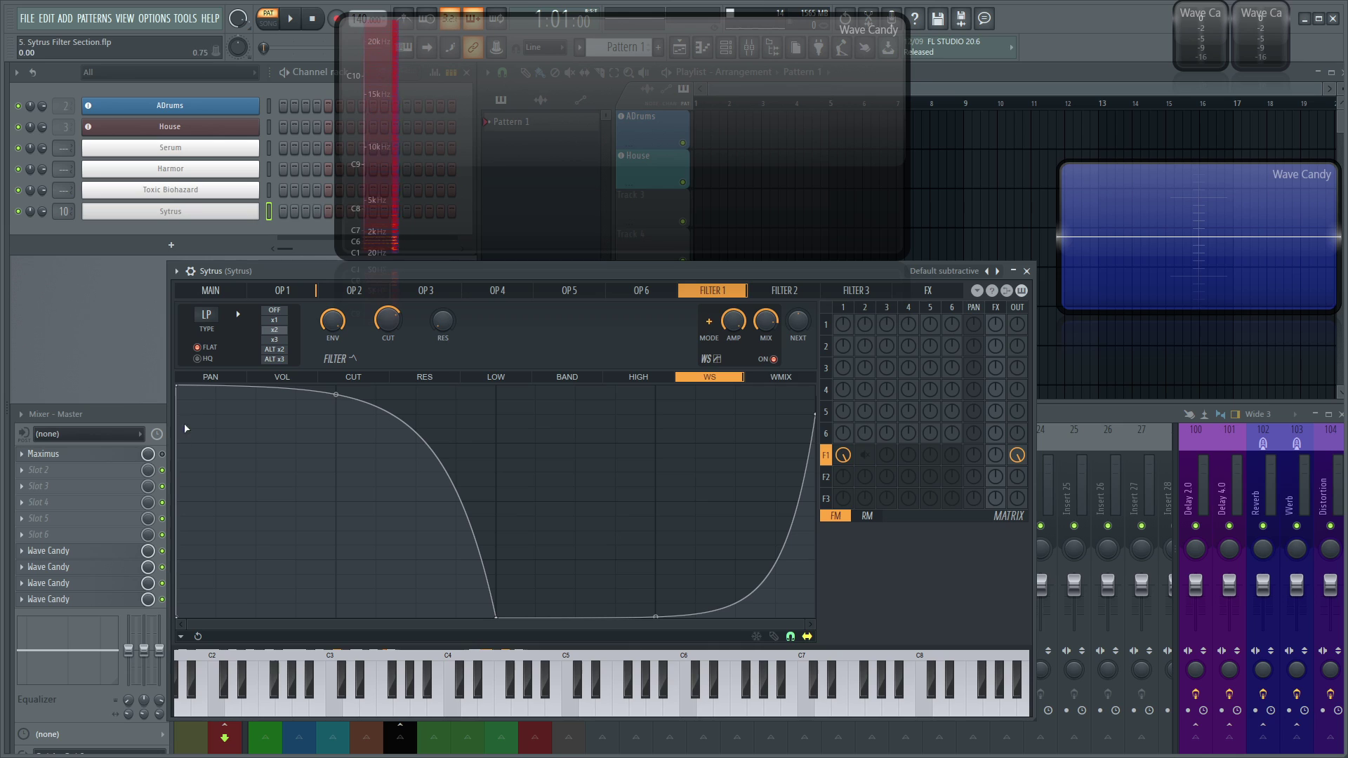
scroll(709, 328, "down", 1)
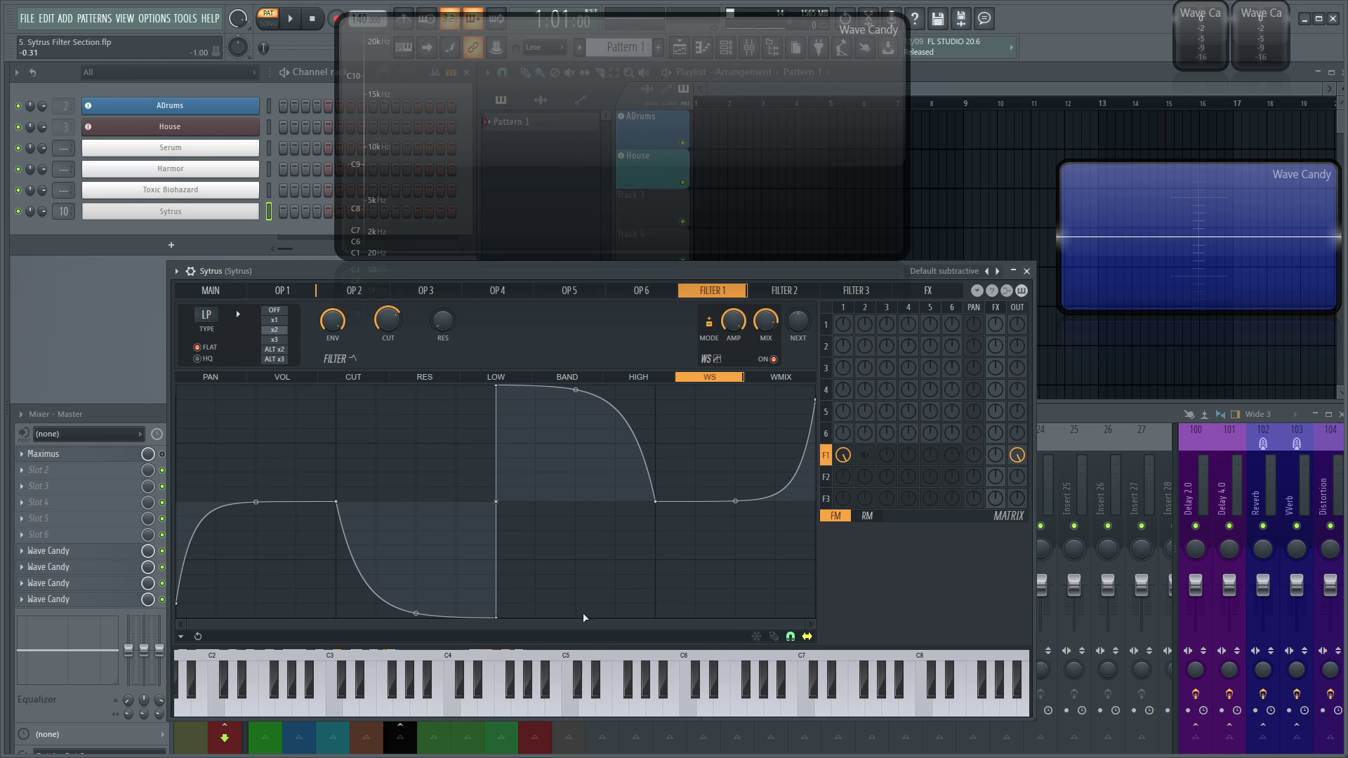
Adjust the tension of the negative-side segments in Filter 1's bipolar waveshaper curve, bending the inner and outer sections
left_click_drag(416, 597, 437, 526)
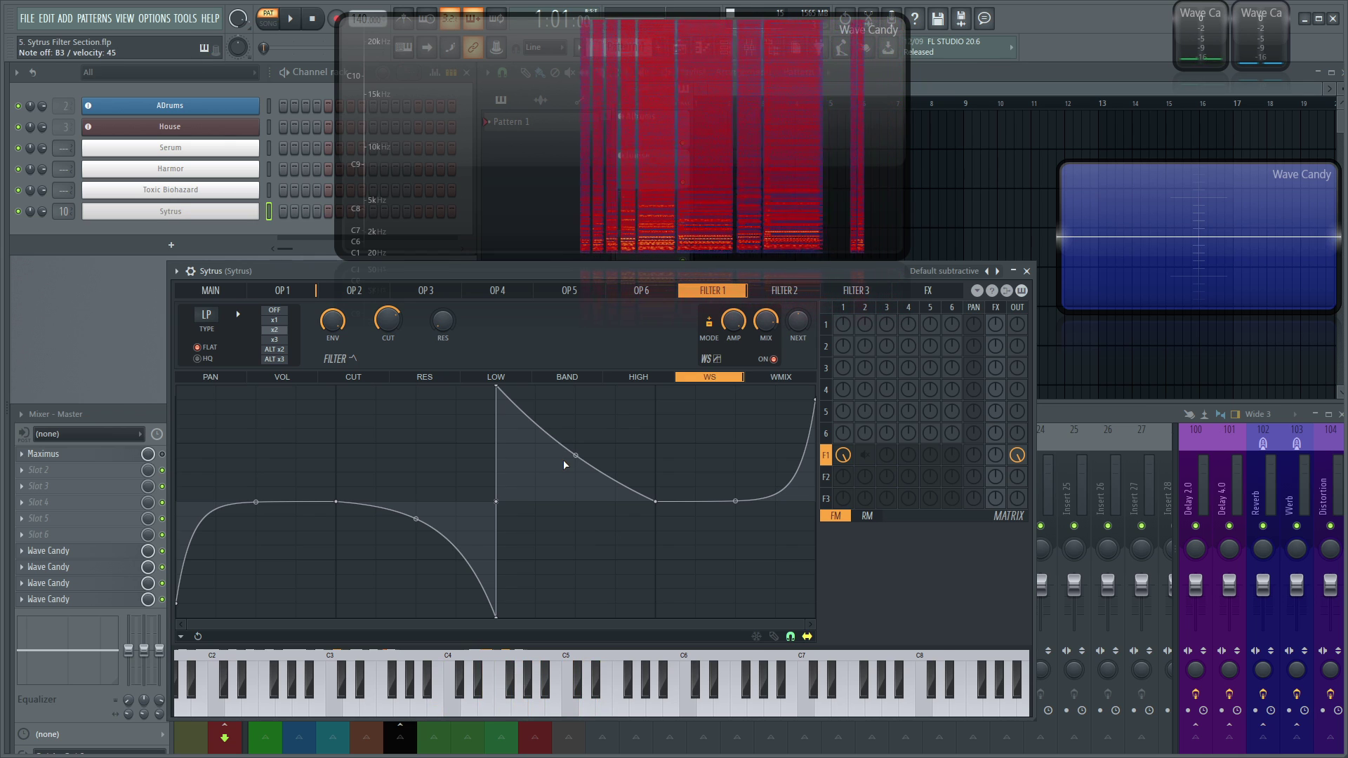
left_click_drag(417, 518, 417, 598)
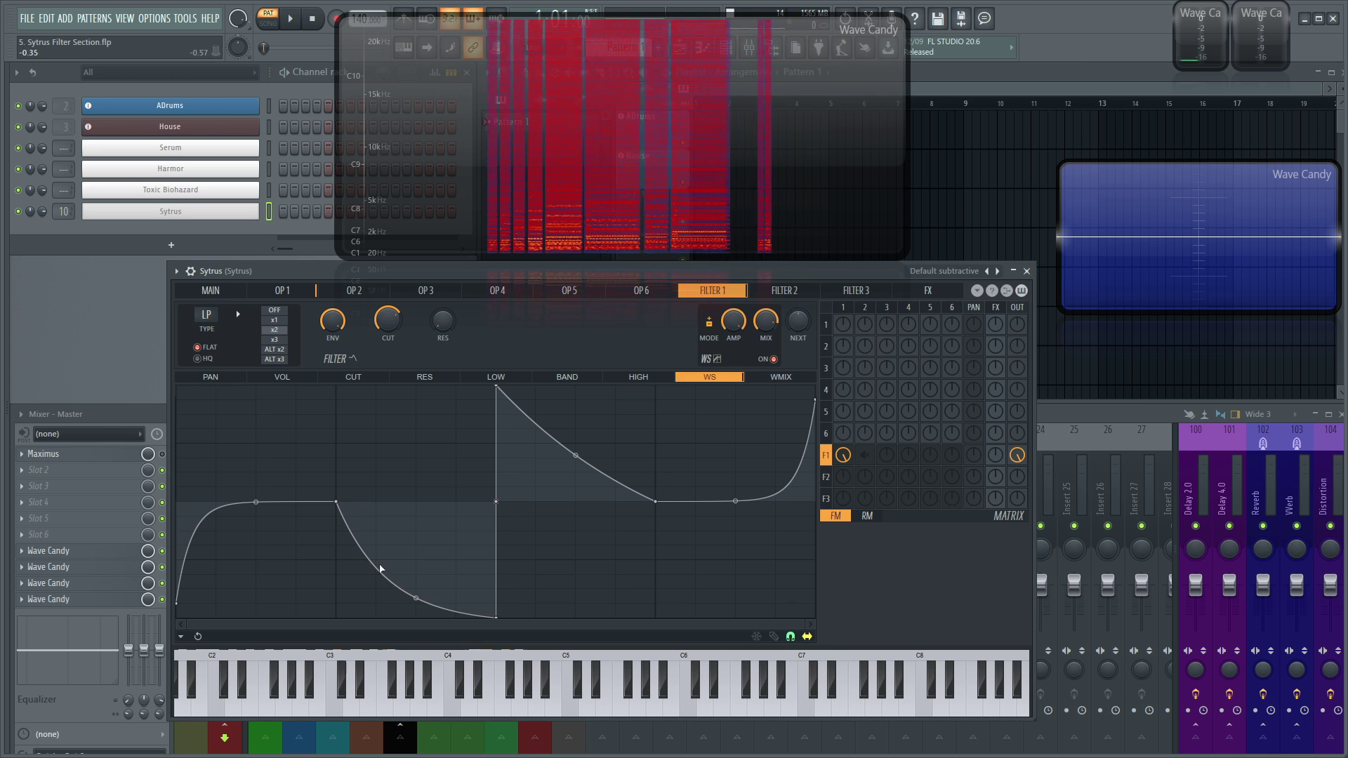
left_click_drag(255, 501, 255, 588)
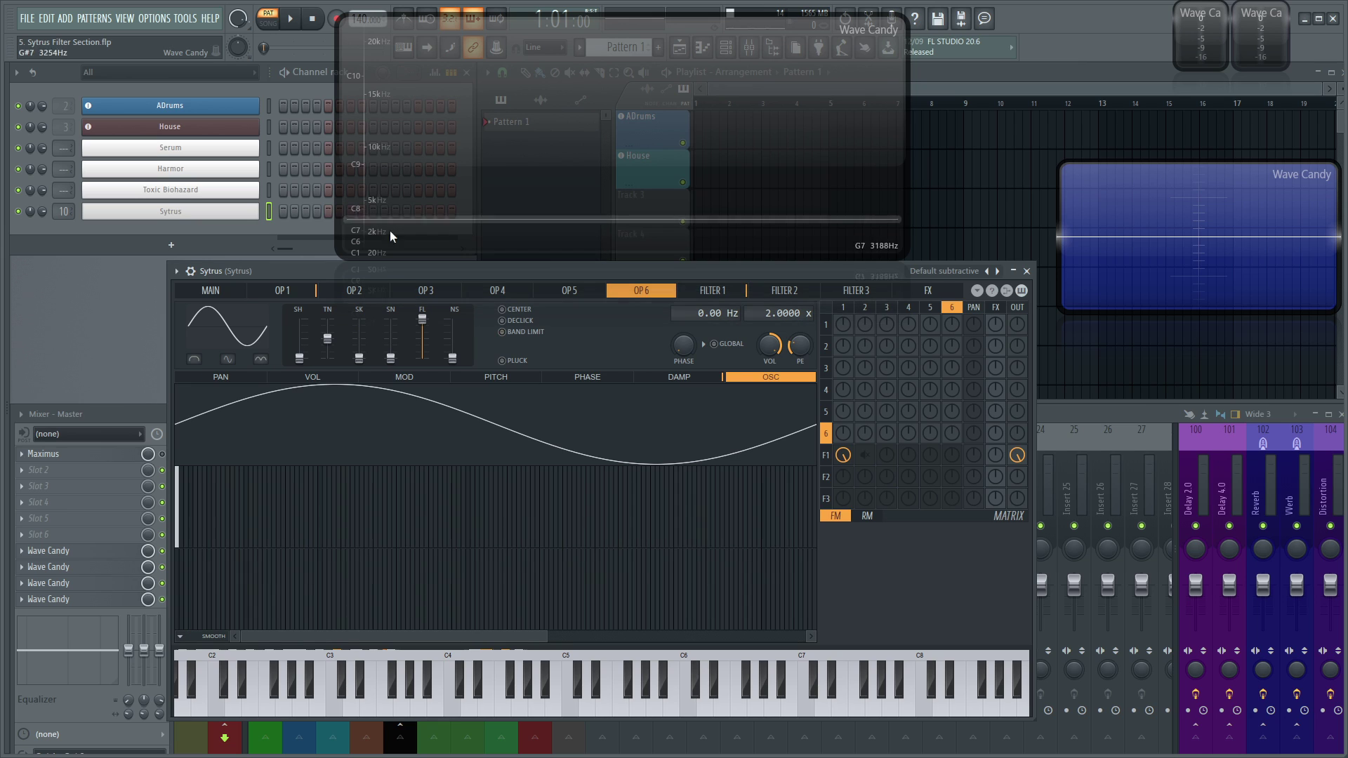
Route Filter 2 to the output in place of Filter 1
left_click(729, 291)
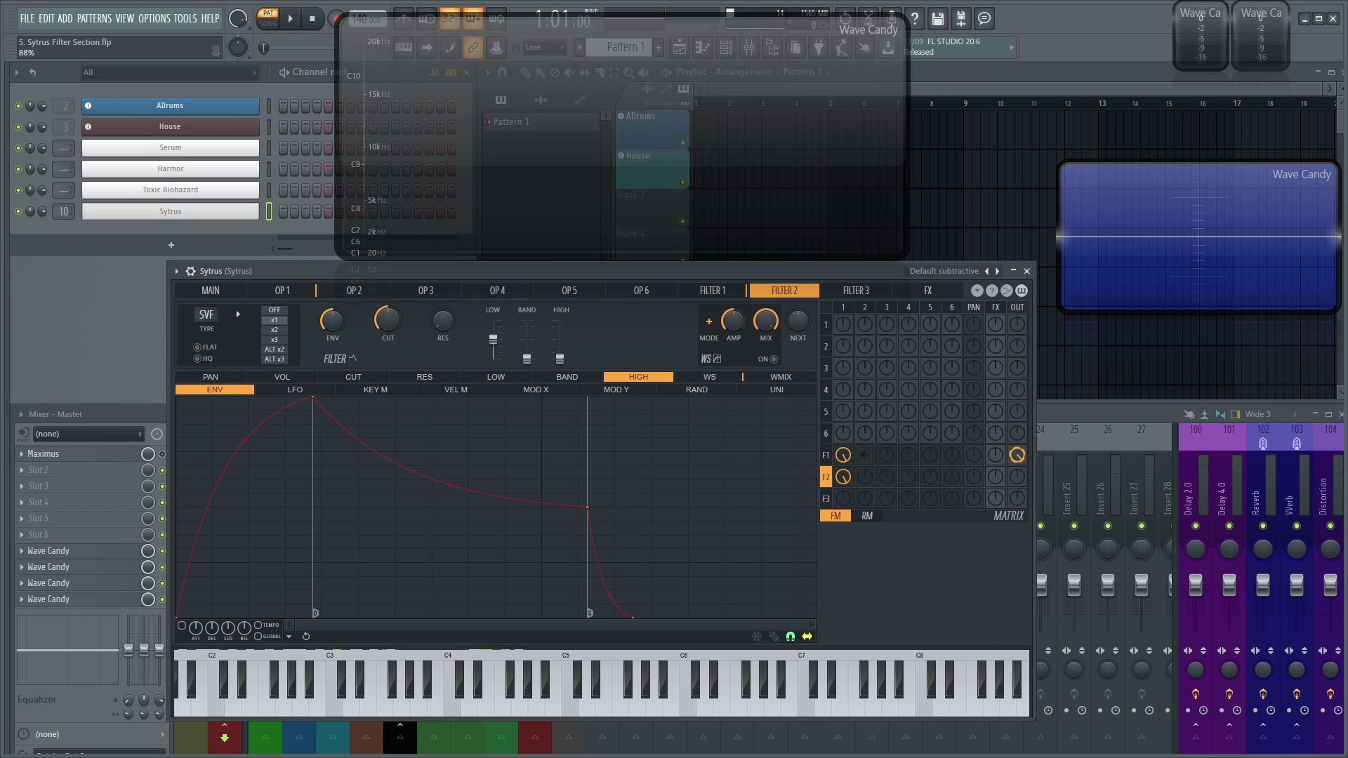
left_click_drag(1016, 476, 1017, 428)
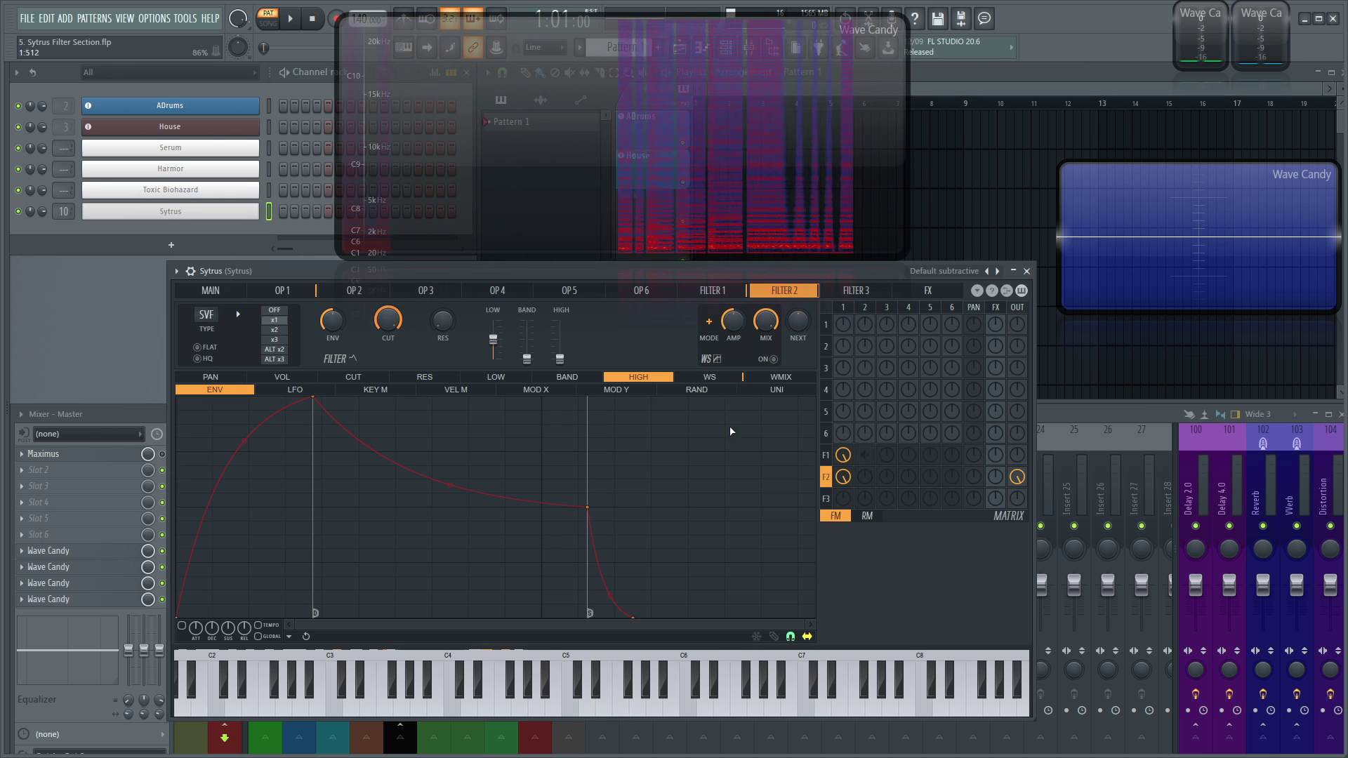
Feed Operator 1 into Filter 3 and raise Filter 3's cutoff to maximum
left_click_drag(845, 502, 821, 288)
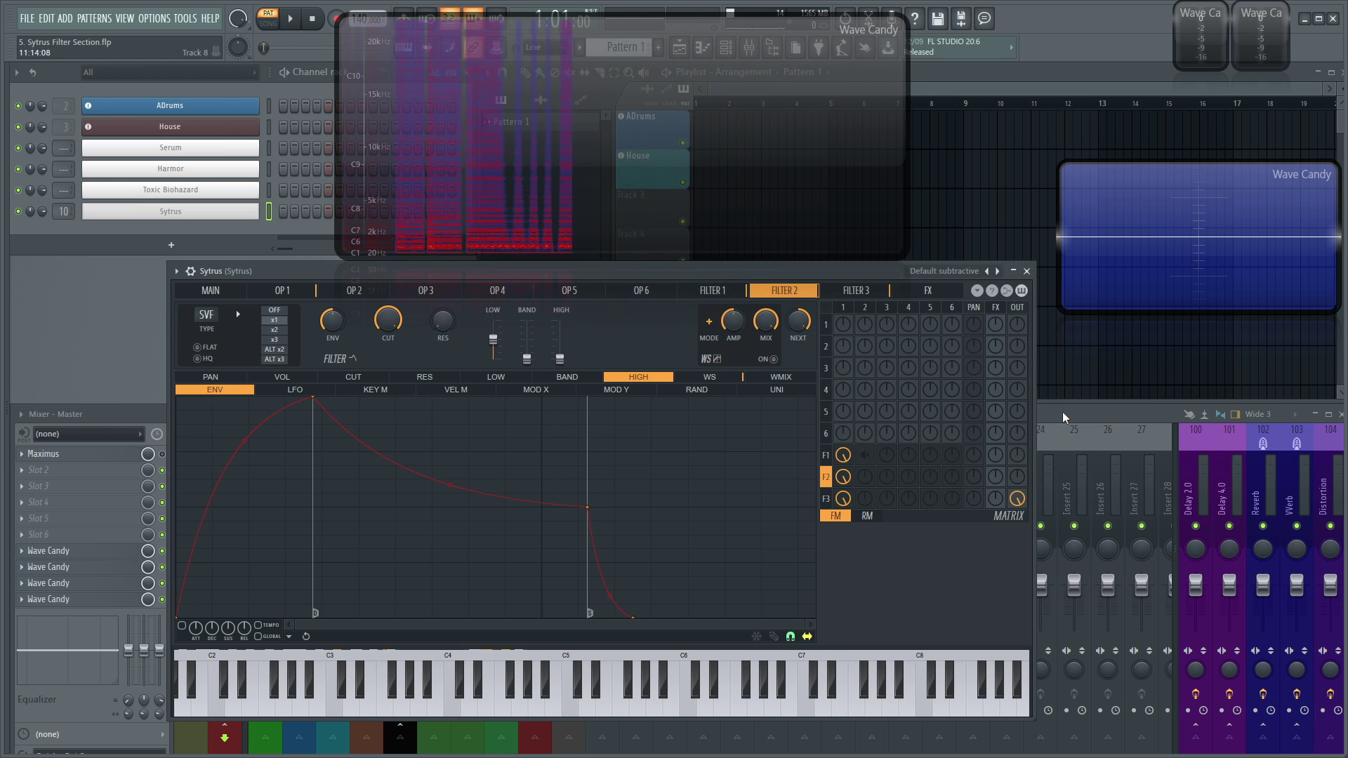
left_click(854, 291)
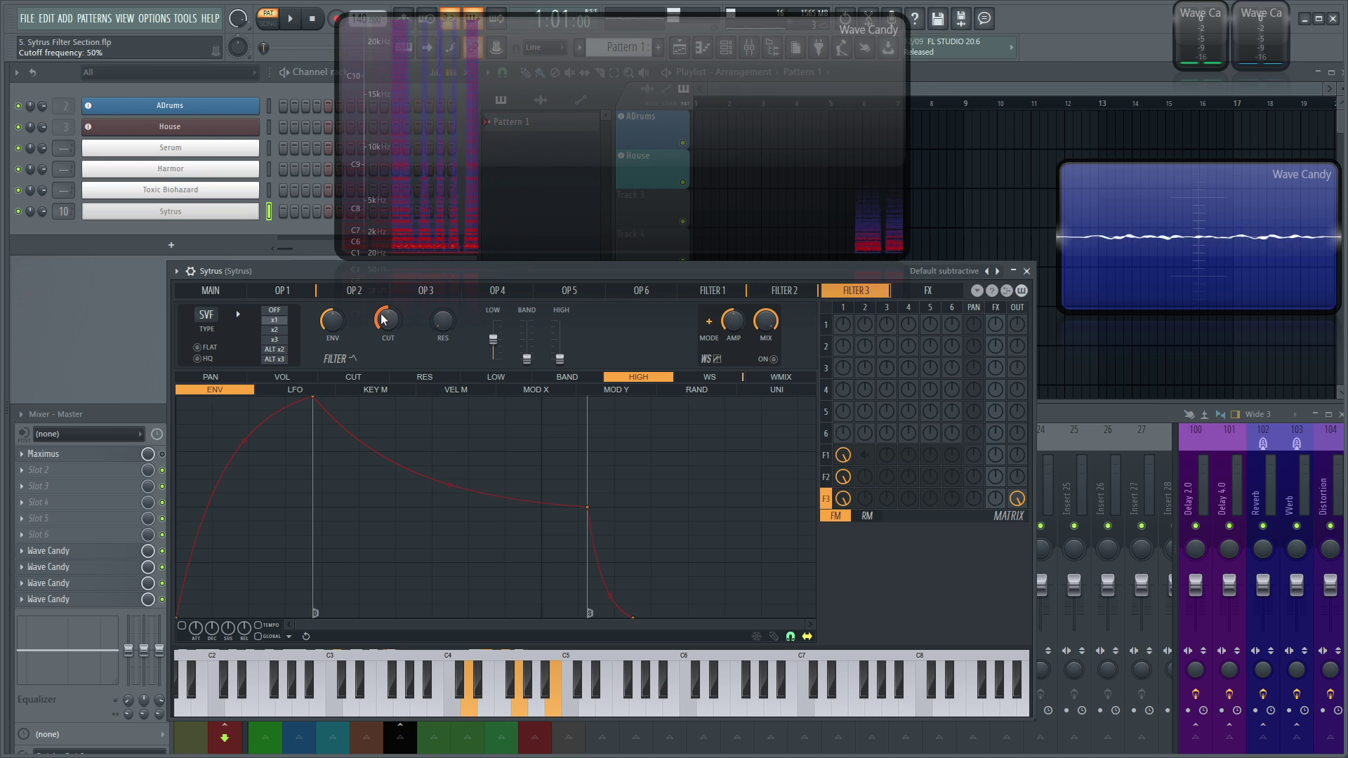
left_click_drag(383, 320, 383, 281)
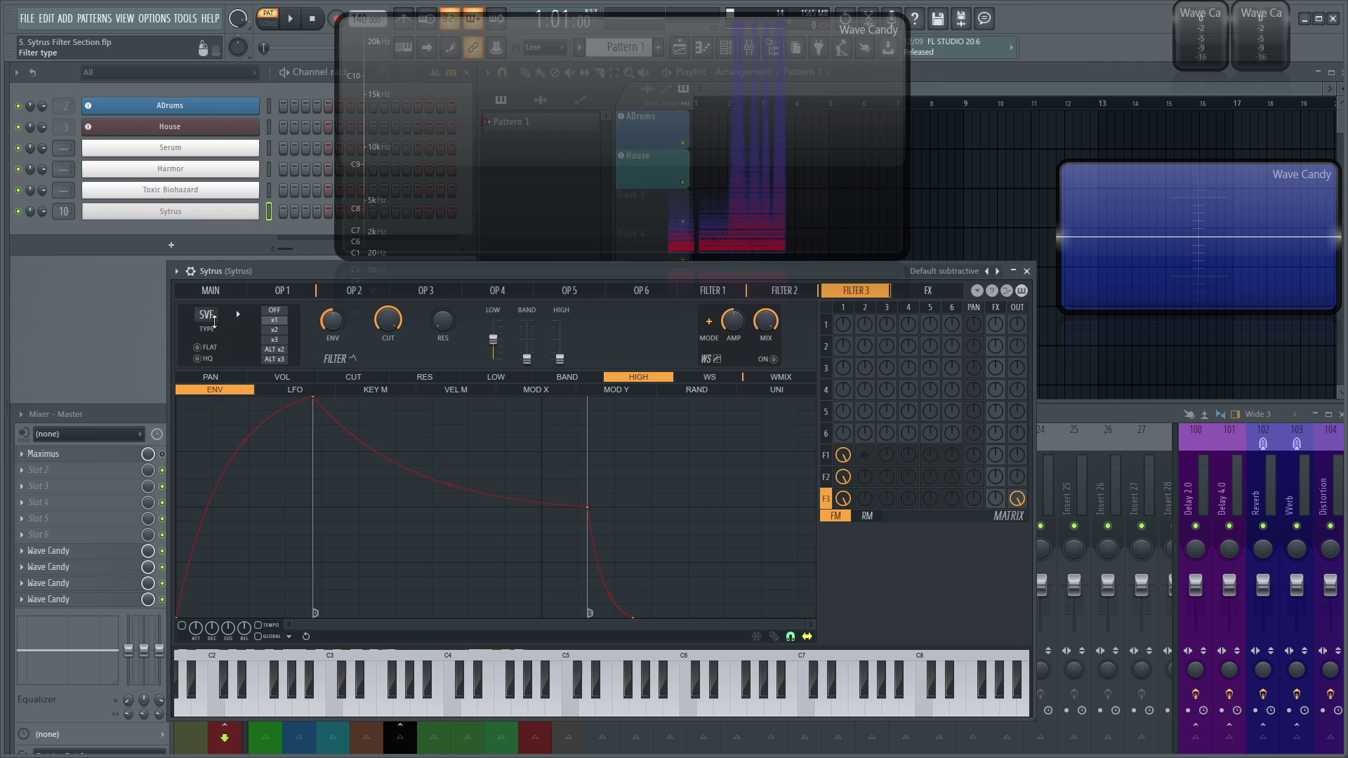
Look over the available filter types and compare the settings and waveshaper curves of Filters 1, 2 and 3
left_click(238, 314)
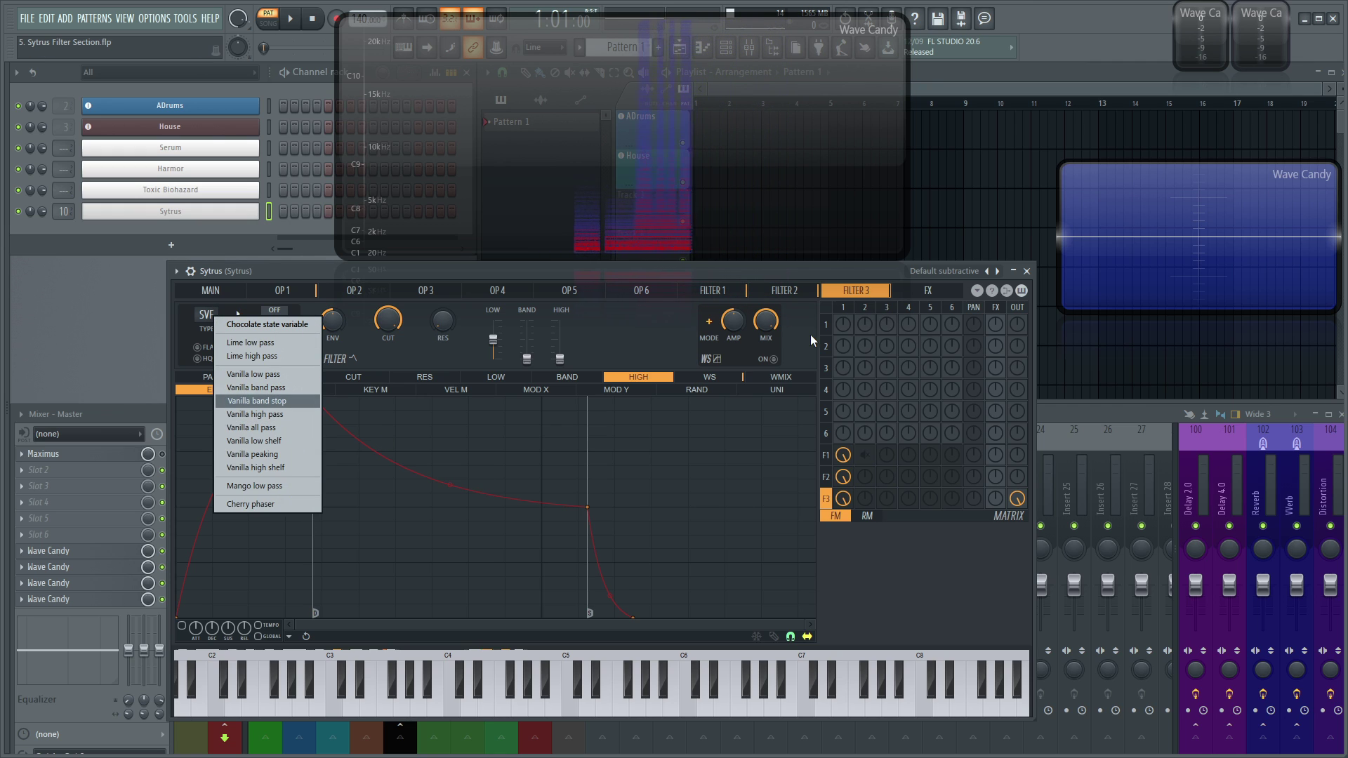
left_click(726, 293)
left_click(788, 291)
left_click(849, 290)
left_click(798, 291)
left_click(730, 291)
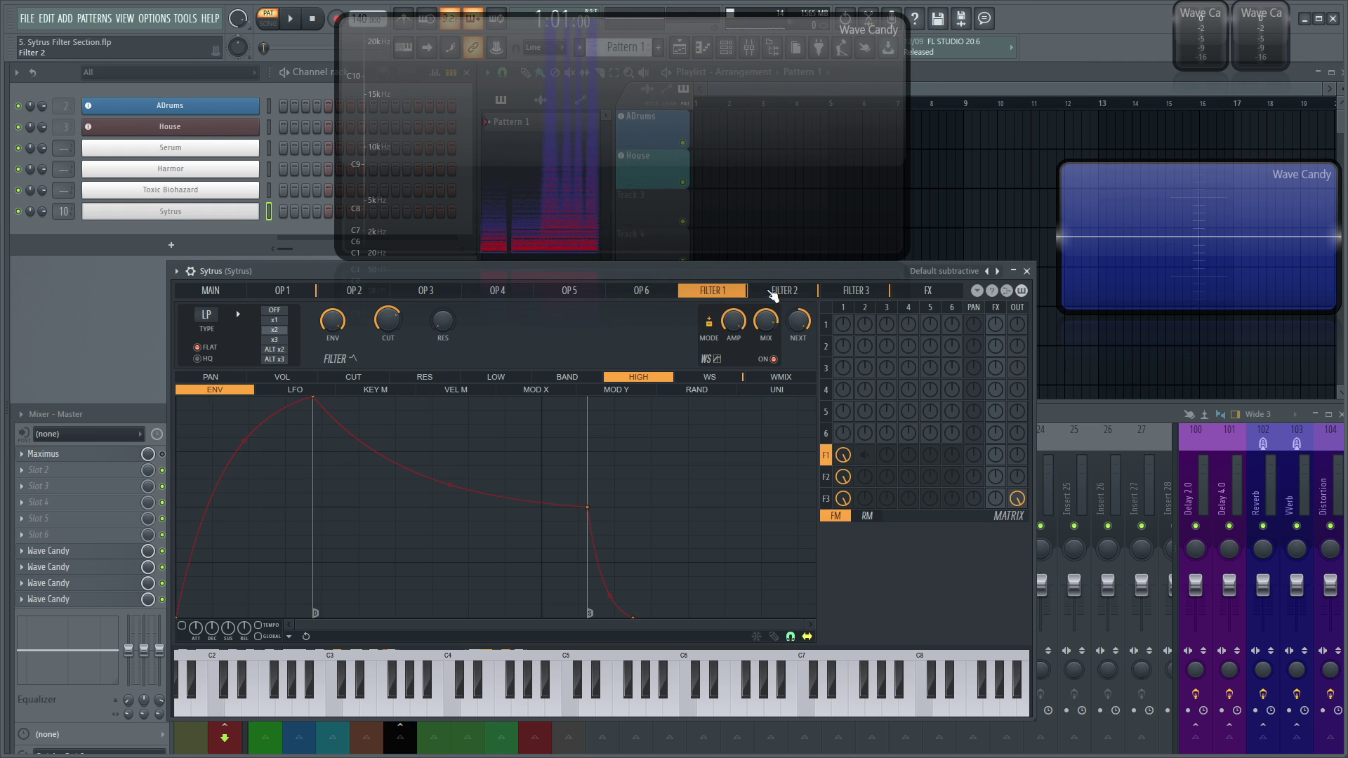
left_click(779, 291)
left_click(839, 290)
left_click(712, 289)
left_click(784, 290)
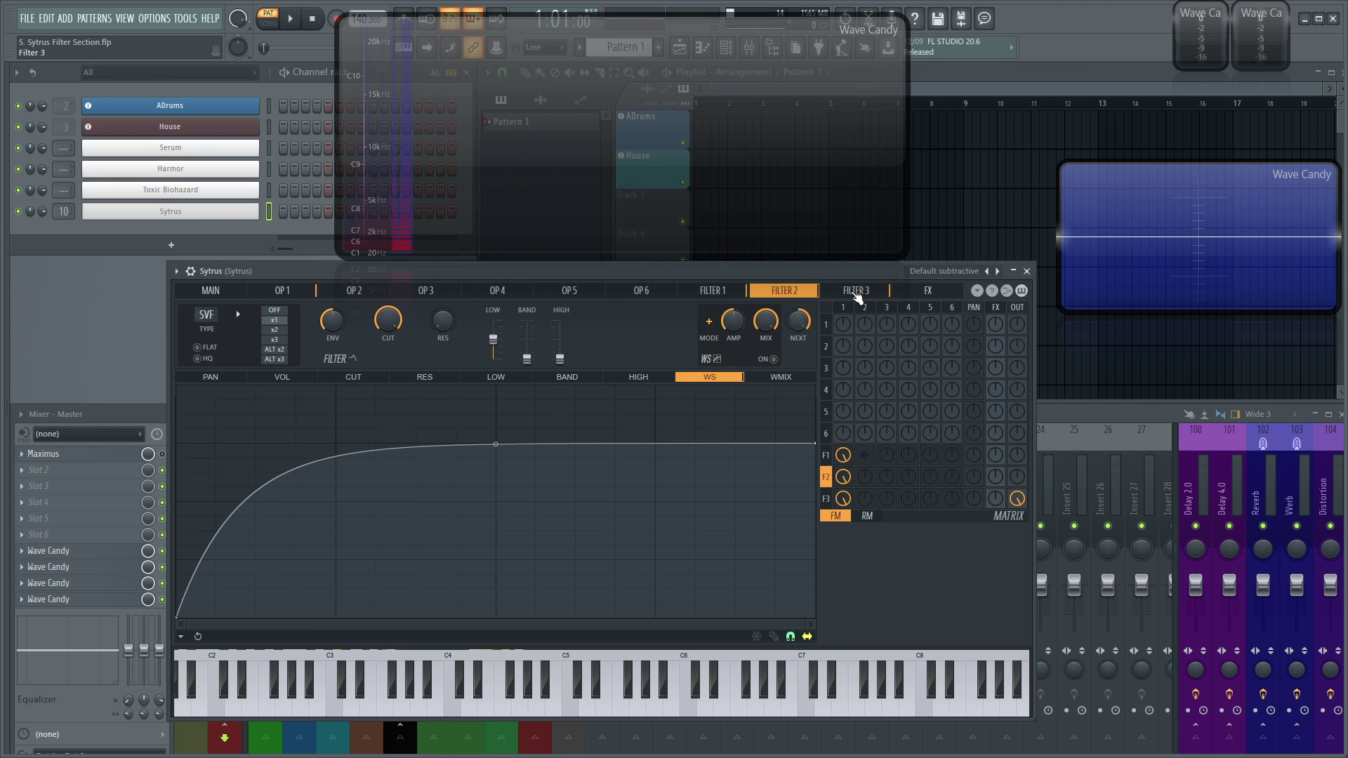
left_click(852, 292)
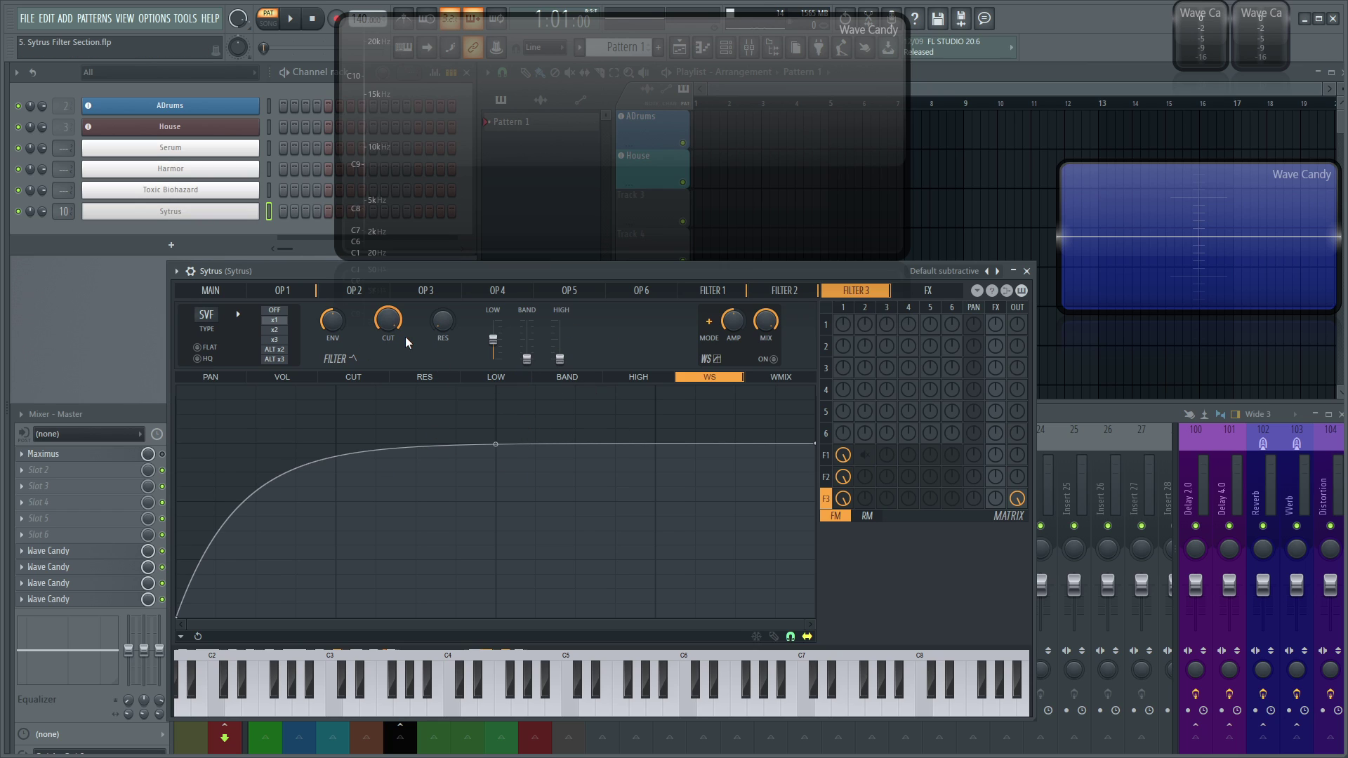
Change Filter 3's type to Vanilla low pass
left_click(208, 315)
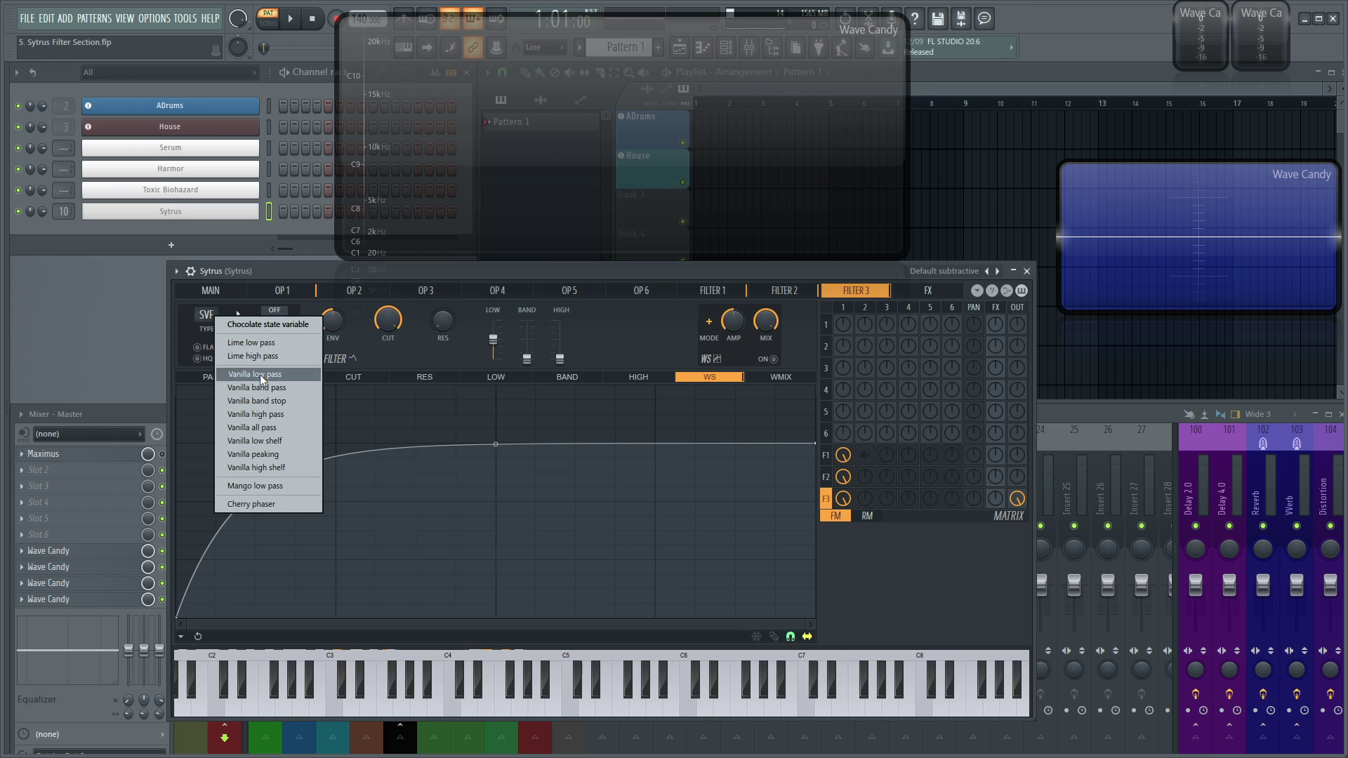
left_click(261, 379)
left_click(236, 310)
left_click(246, 374)
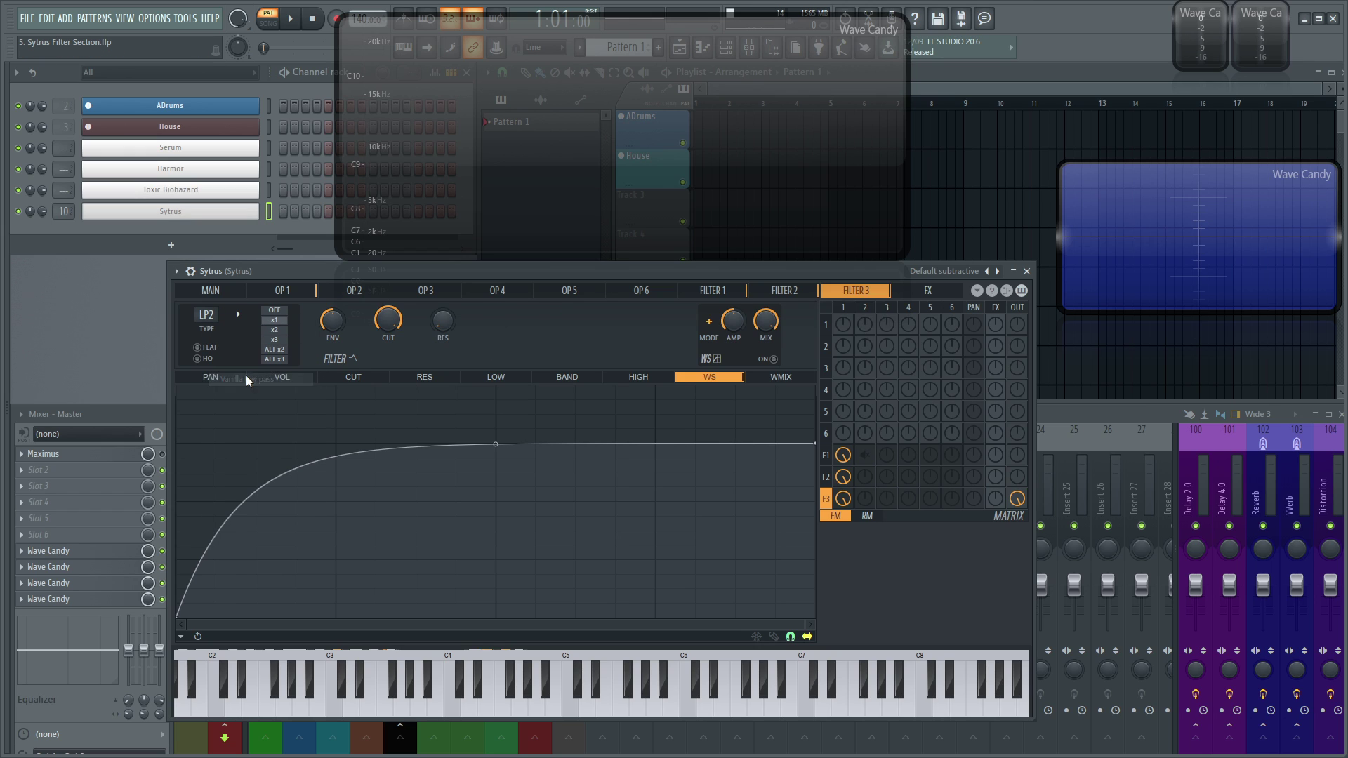
left_click(201, 313)
left_click(242, 375)
left_click(202, 315)
left_click(621, 317)
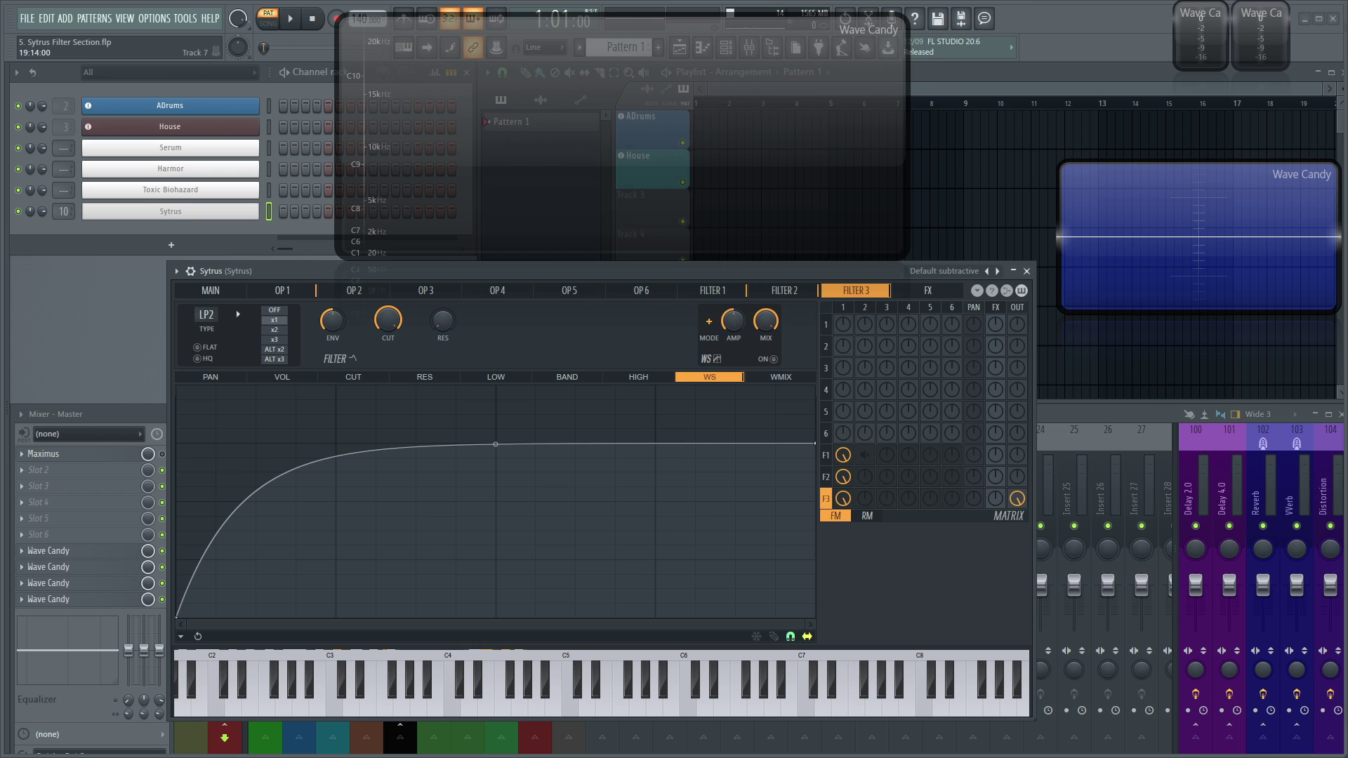
Open the effects section and look over its chorus, send and reverb controls
left_click(928, 291)
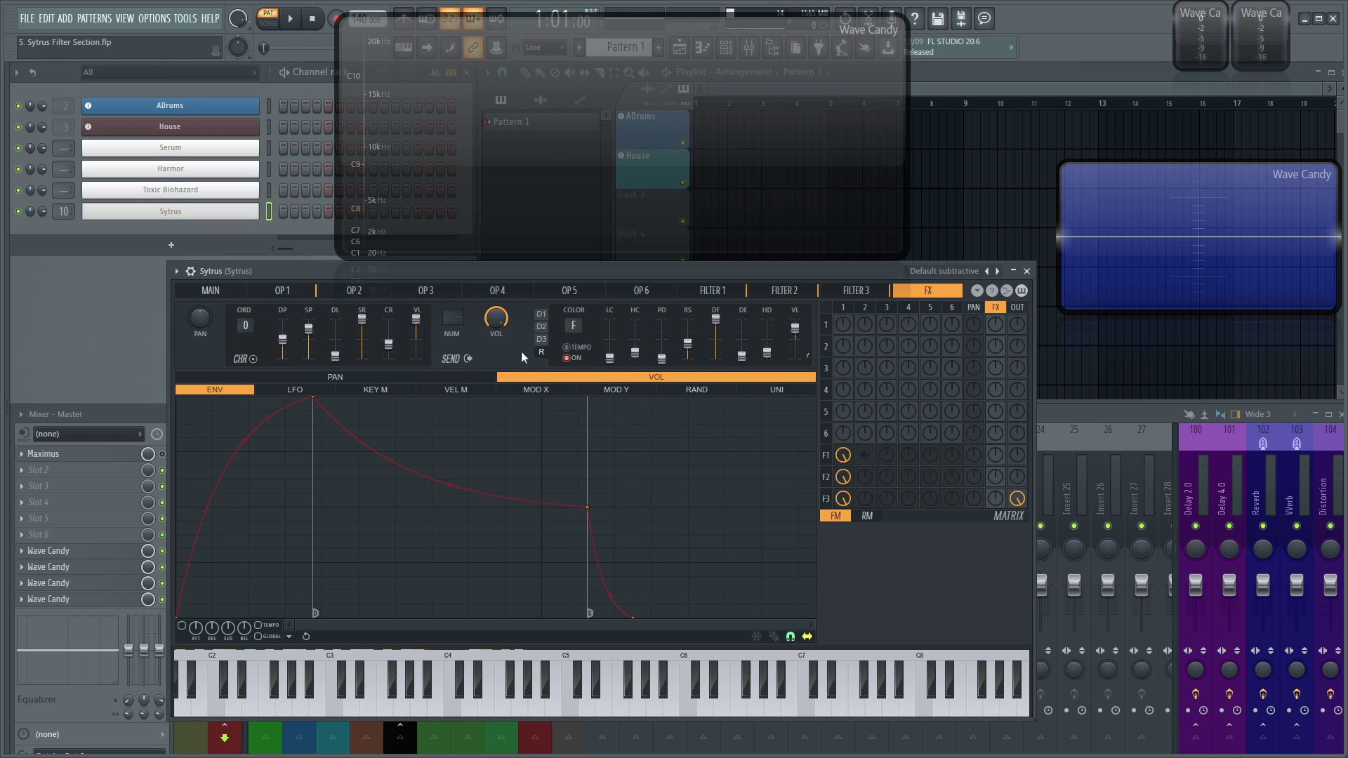
left_click_drag(452, 318, 451, 301)
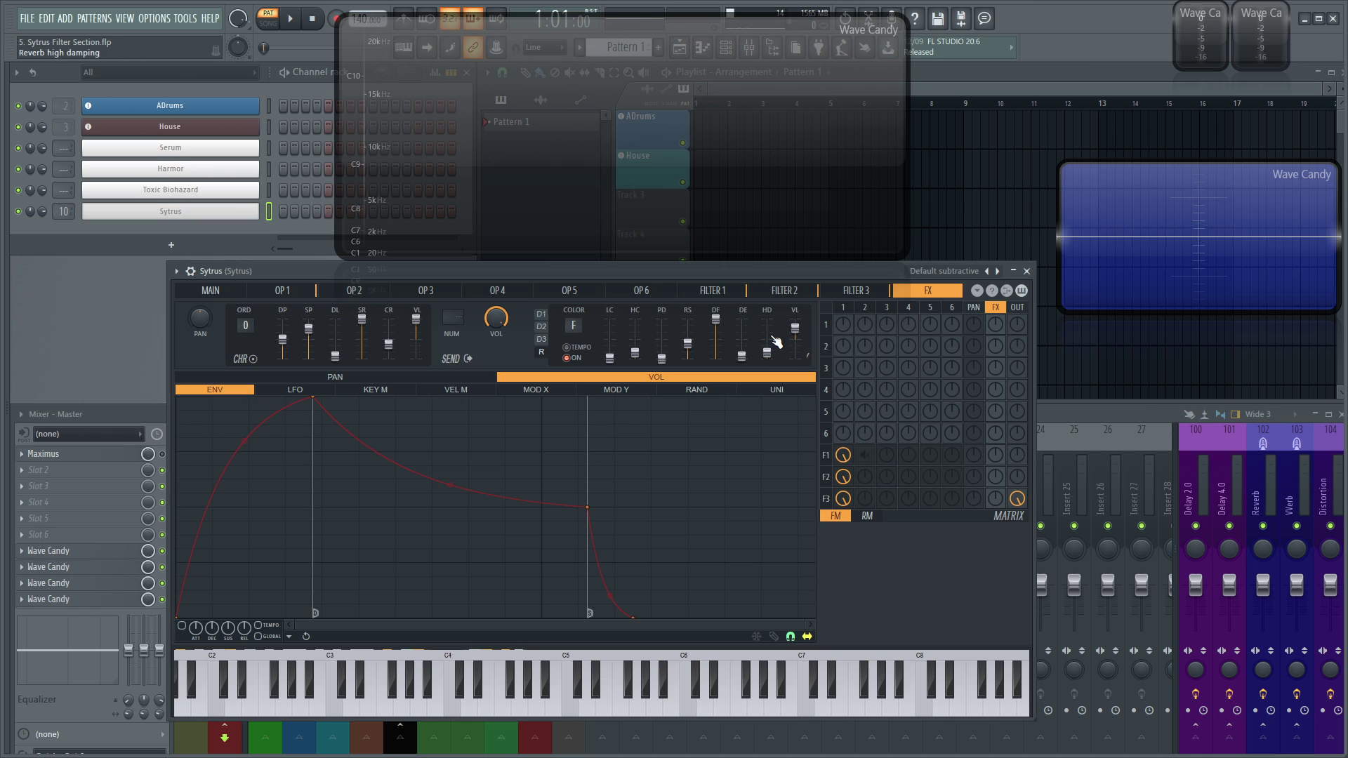